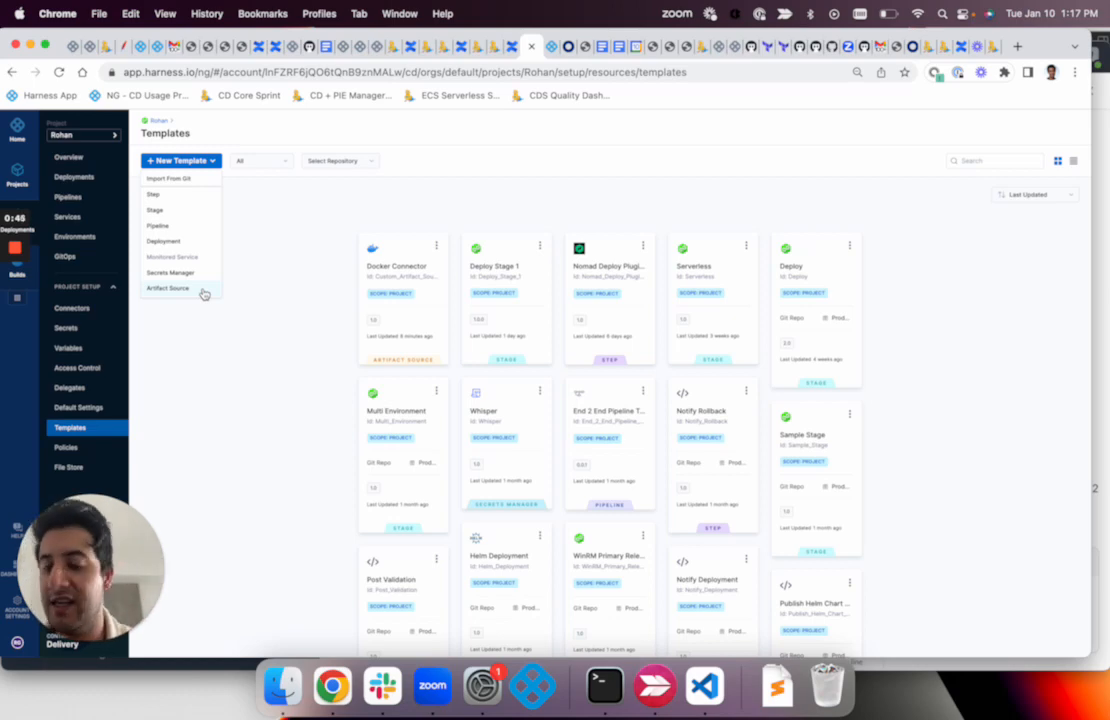
# Create a new artifact source template named "Docker Demo Artifact Source" with version label 1.0
pyautogui.click(203, 293)
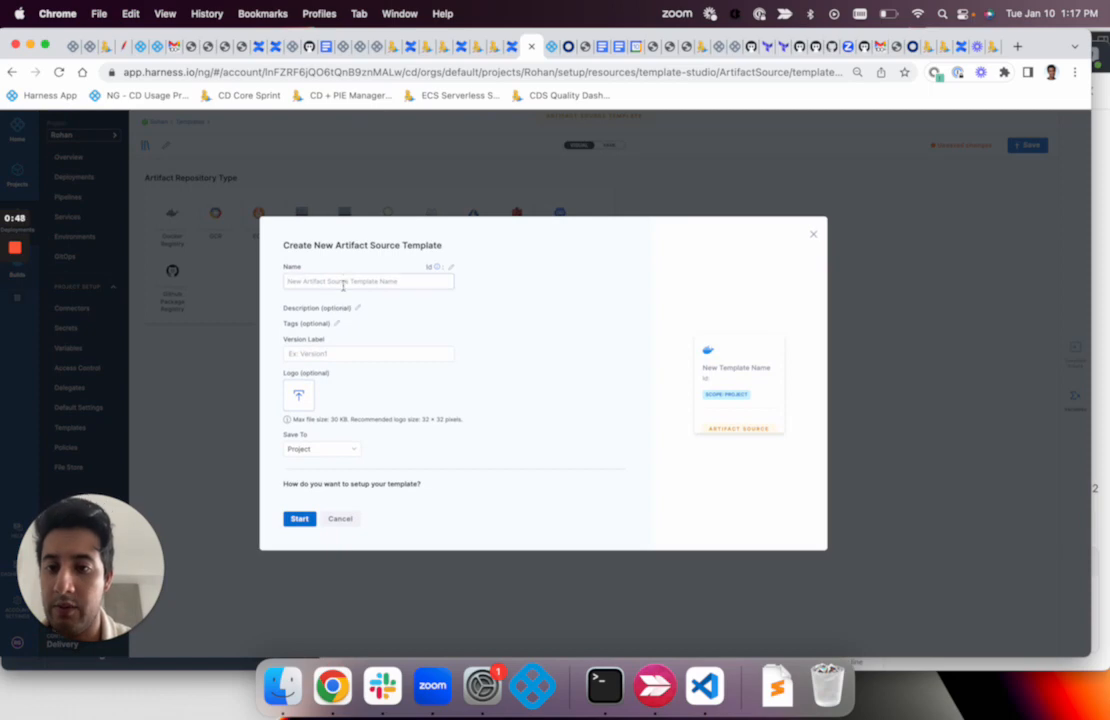
pyautogui.click(344, 281)
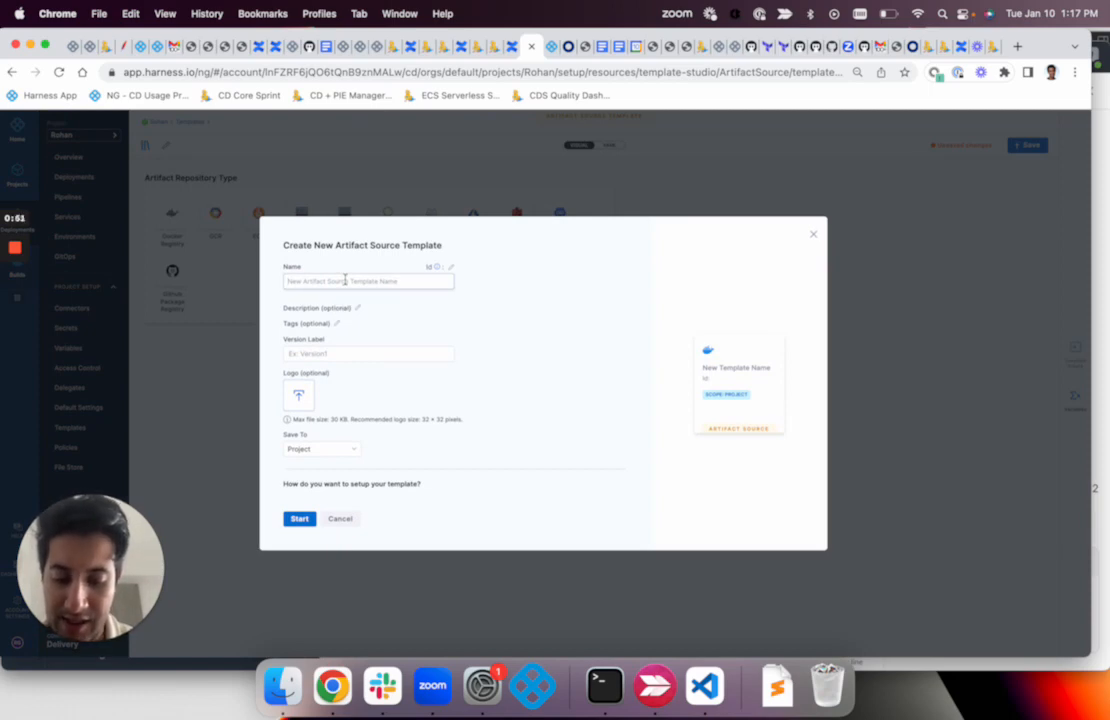
pyautogui.write('Docker')
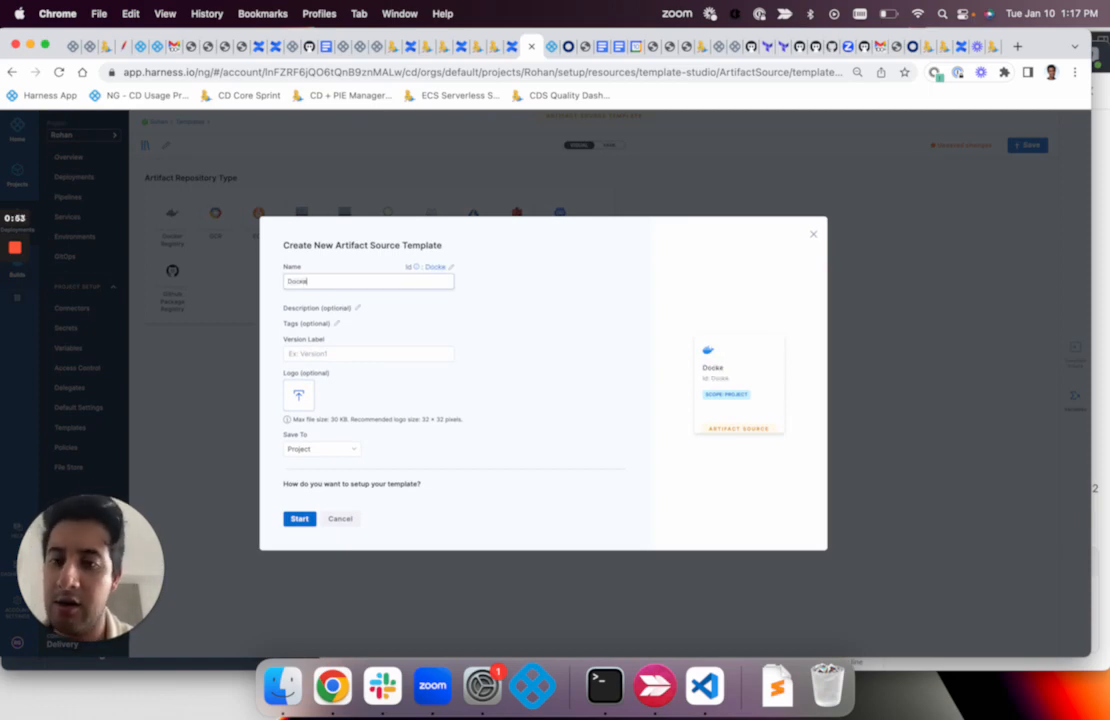
pyautogui.write(' Demo A')
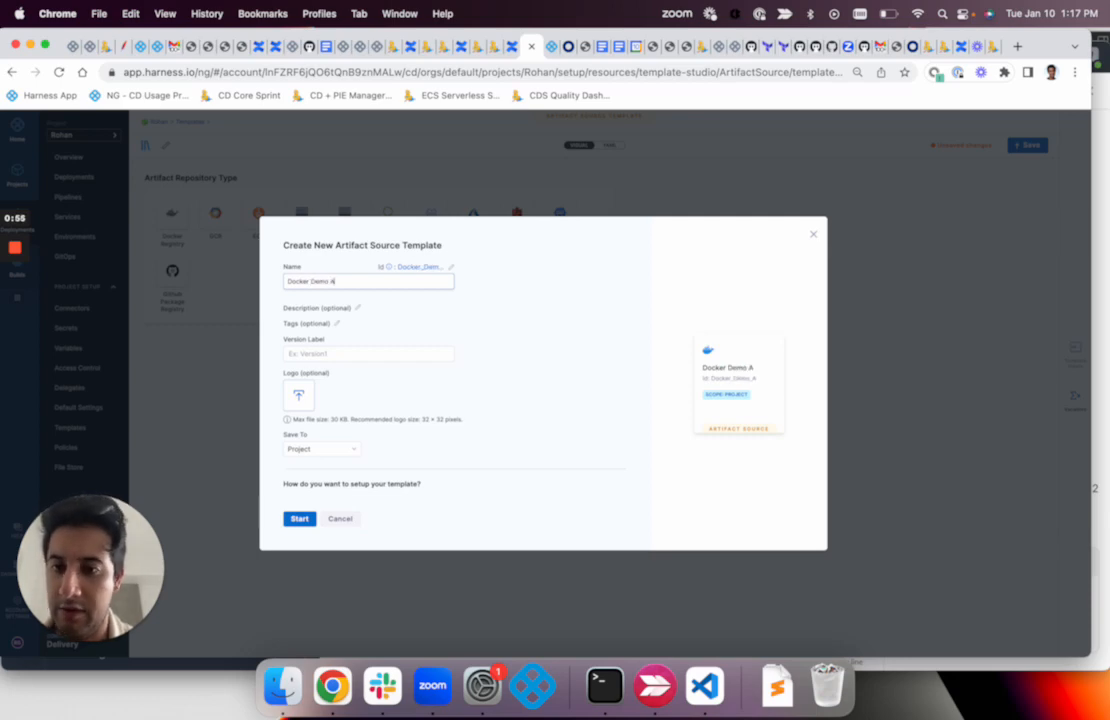
pyautogui.write('rtifact Source')
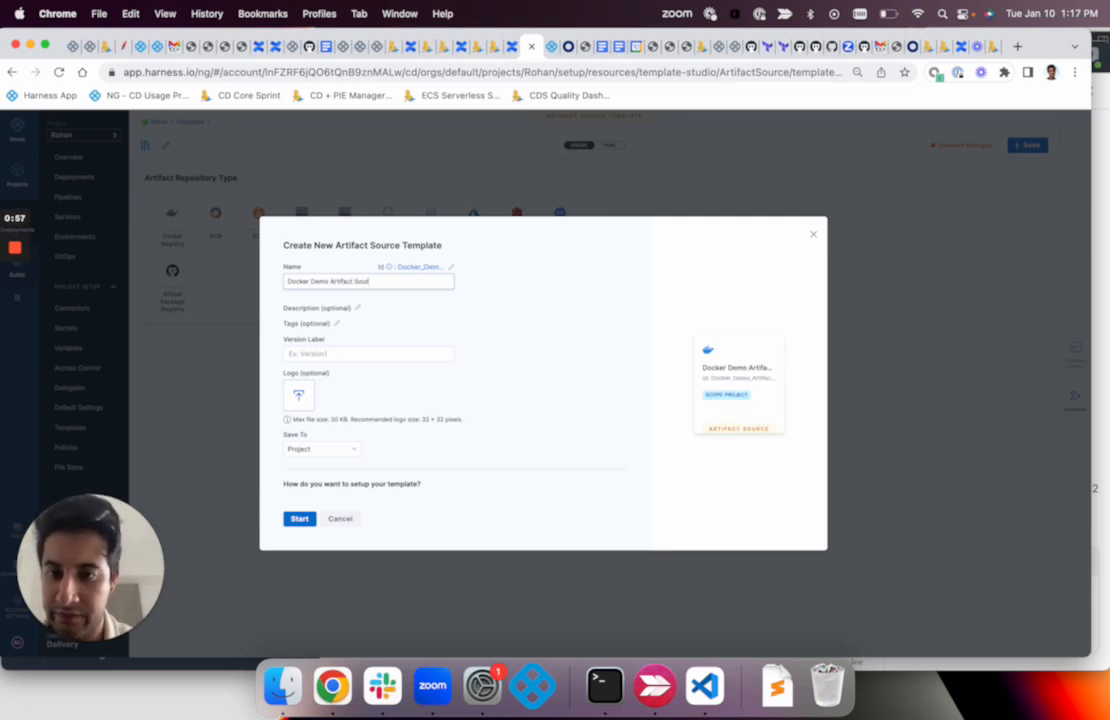
pyautogui.click(335, 352)
pyautogui.write('1.0')
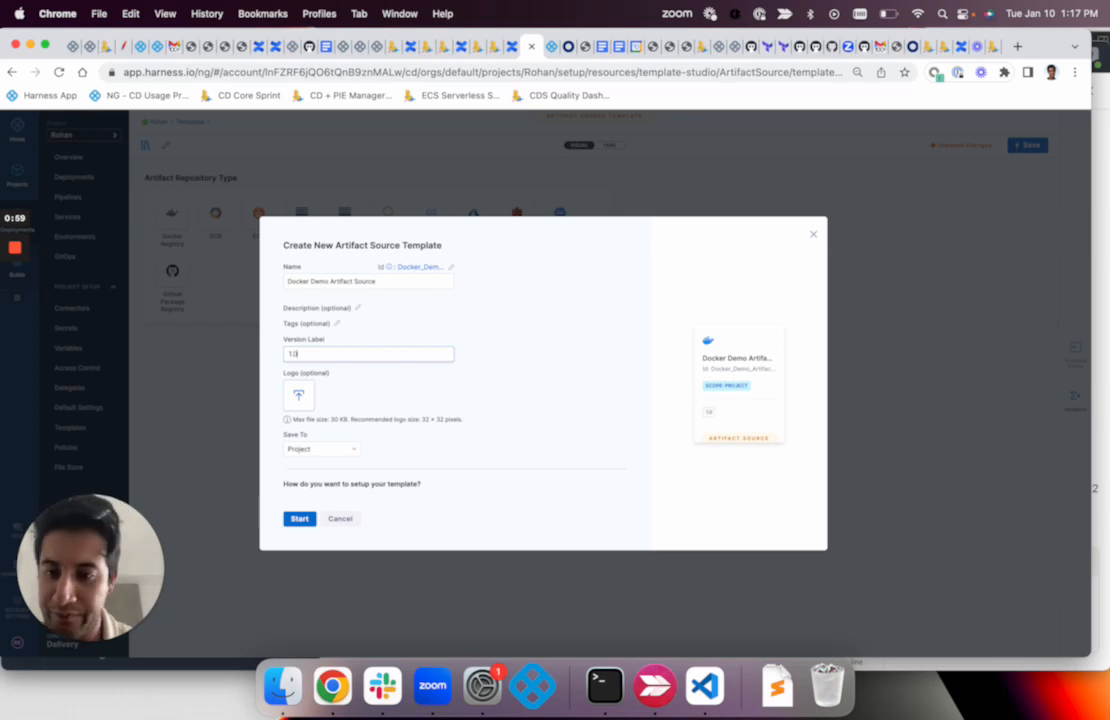
# Set the template to be saved at Project level and start its configuration
pyautogui.scroll(-2, 352, 387)
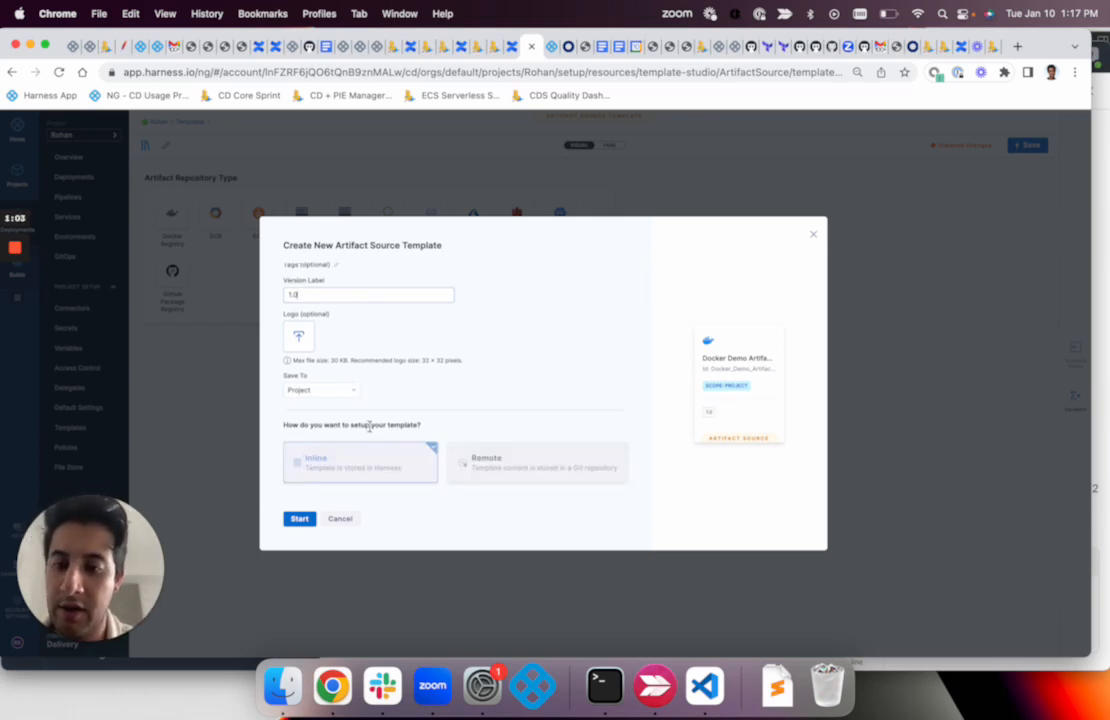
pyautogui.click(349, 390)
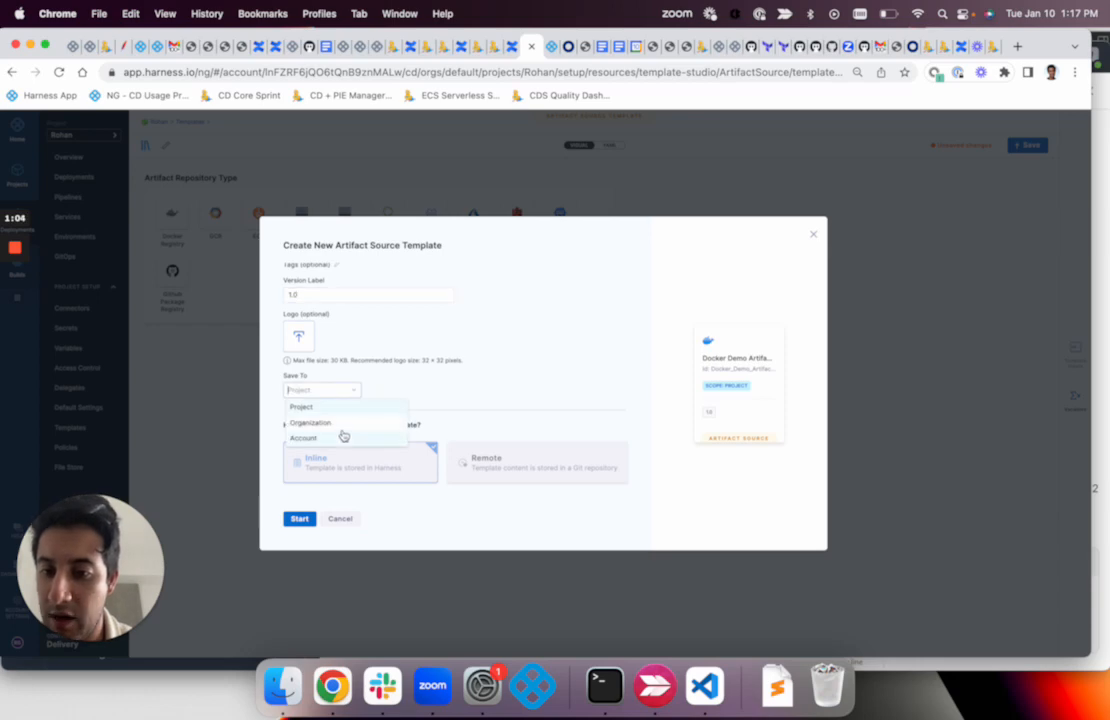
pyautogui.click(407, 407)
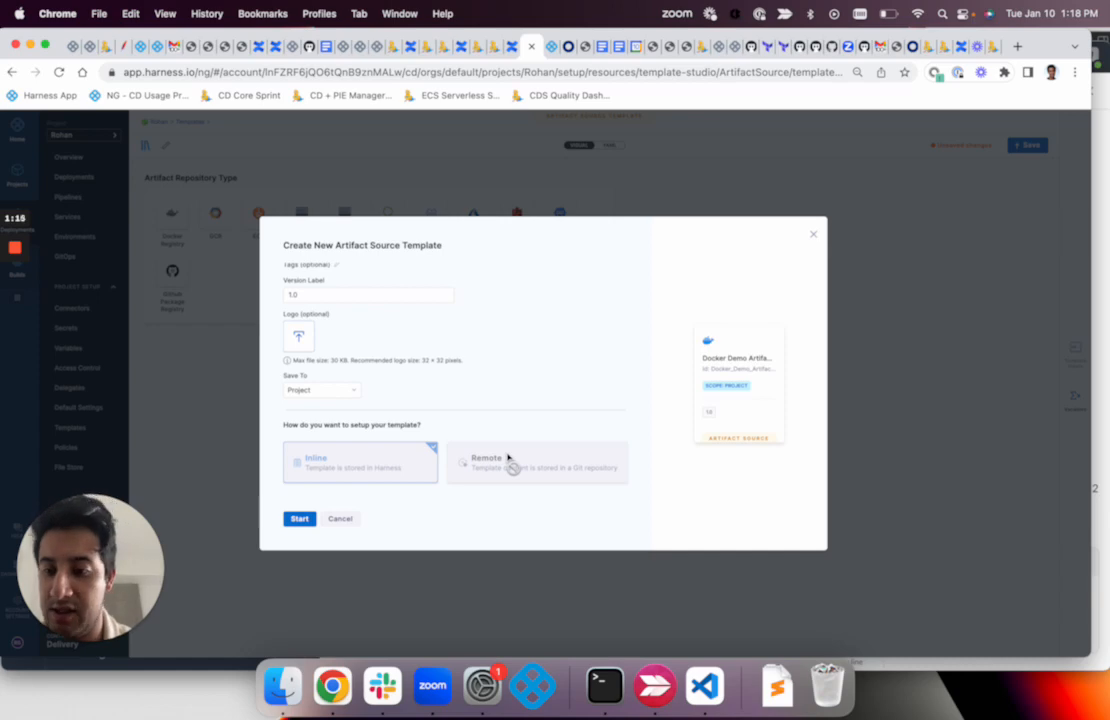
pyautogui.click(299, 519)
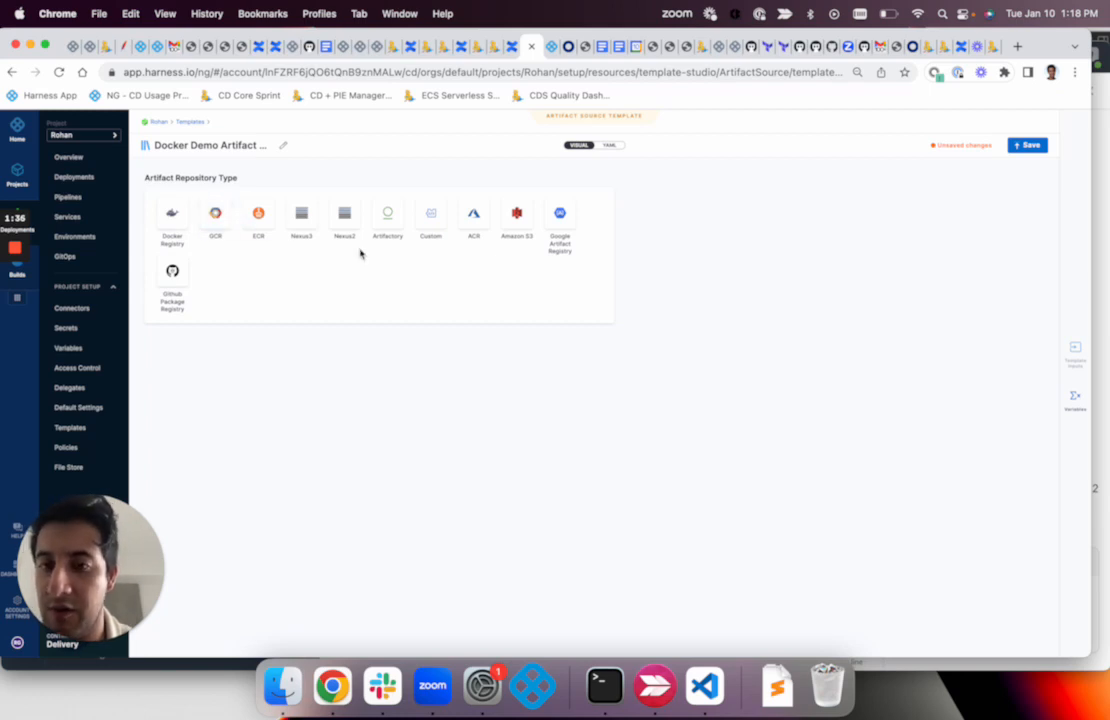
# Choose the Custom repository type with a script that dynamically pulls the artifact location, and set the timeout to 10m
pyautogui.click(431, 222)
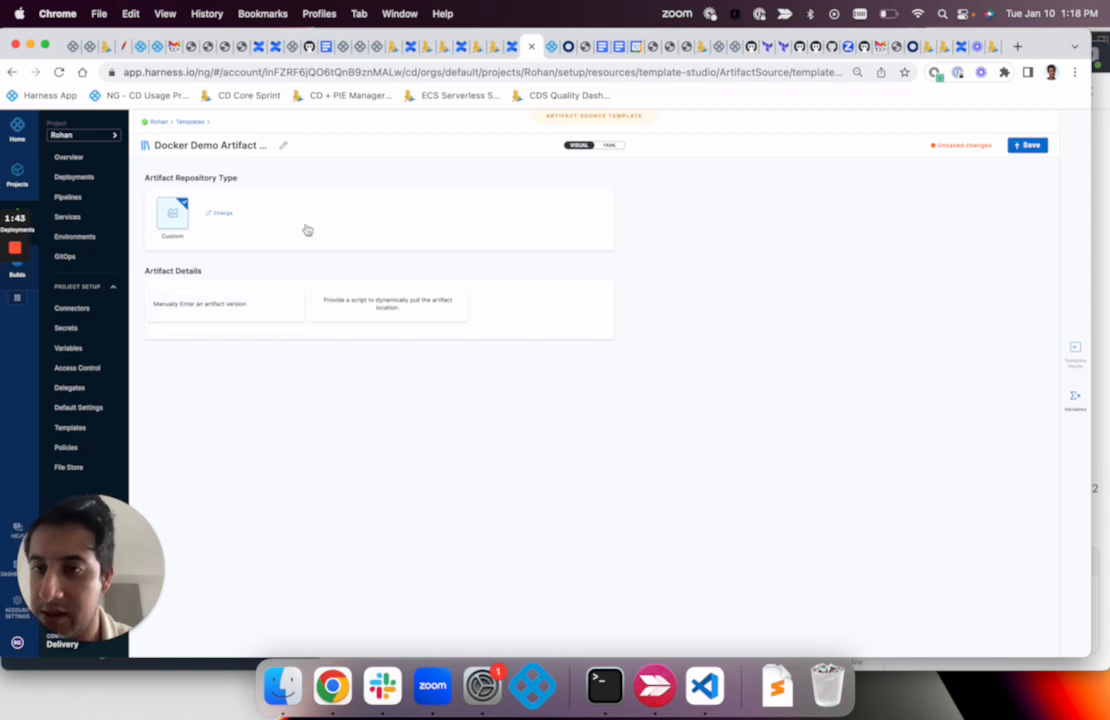
pyautogui.click(359, 305)
pyautogui.click(235, 349)
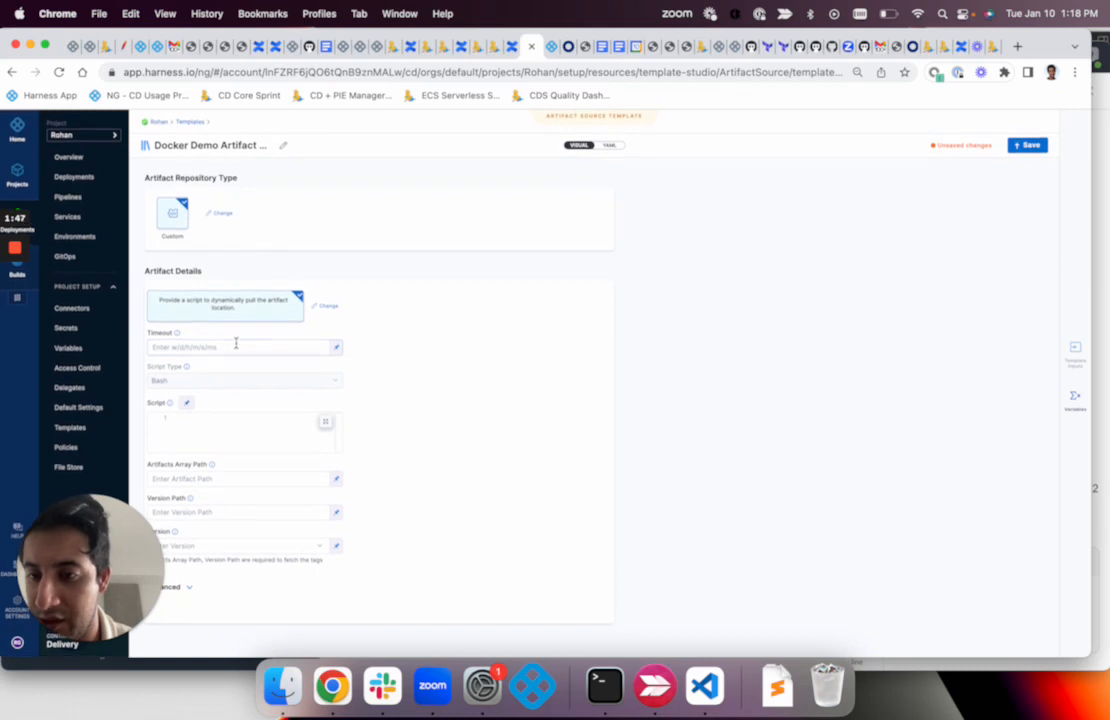
pyautogui.write('10m')
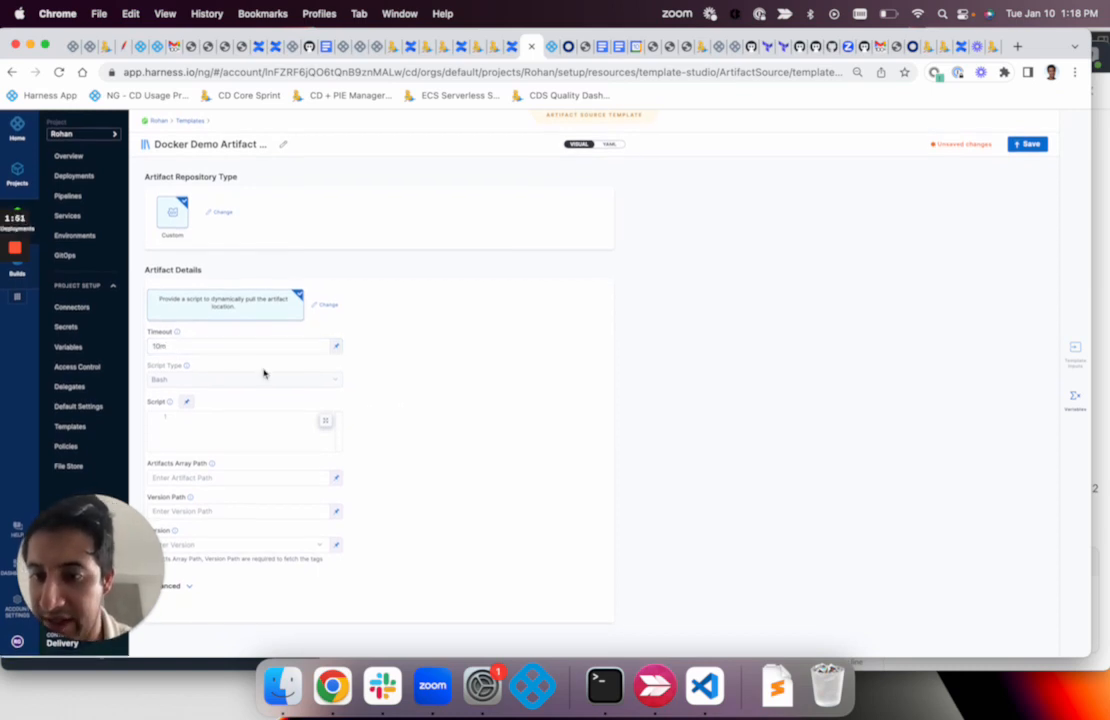
pyautogui.click(336, 347)
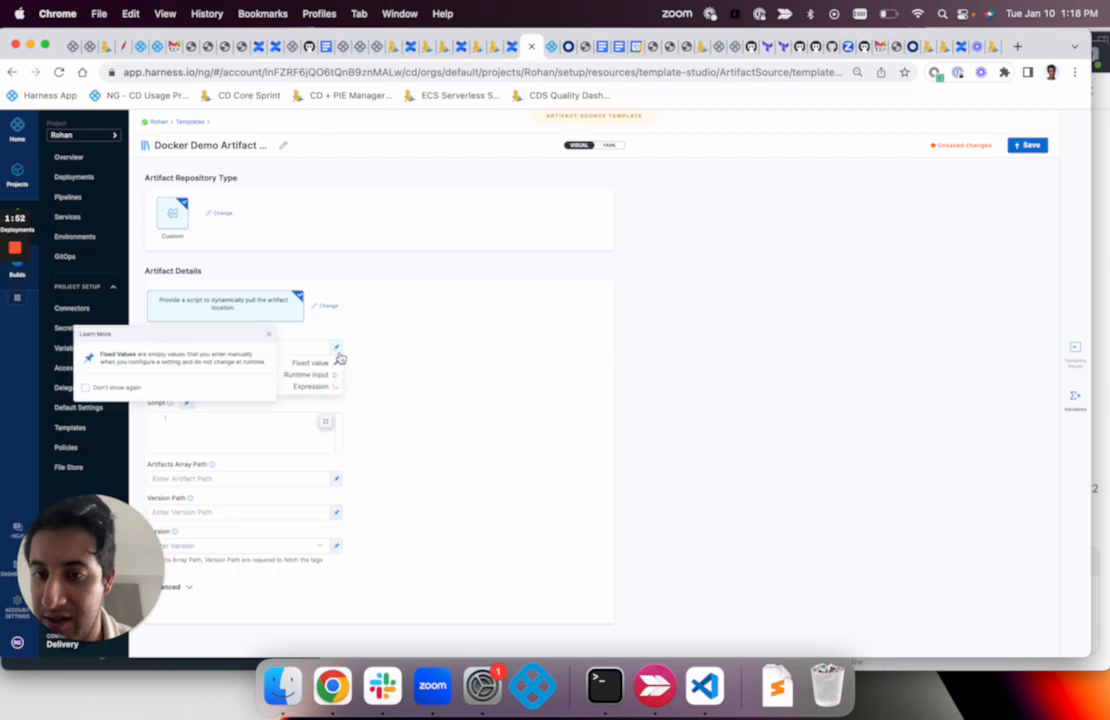
pyautogui.click(380, 385)
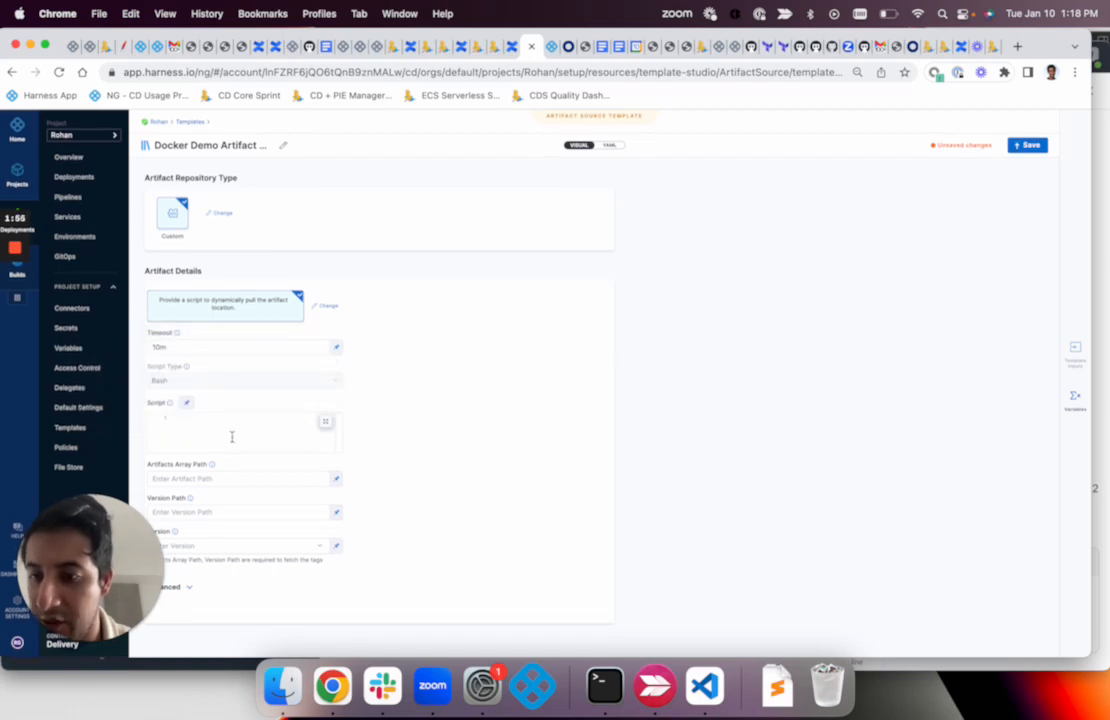
# Open the Bash script in the expanded editor and add the comment "## Communicate to Artifactory"
pyautogui.click(325, 421)
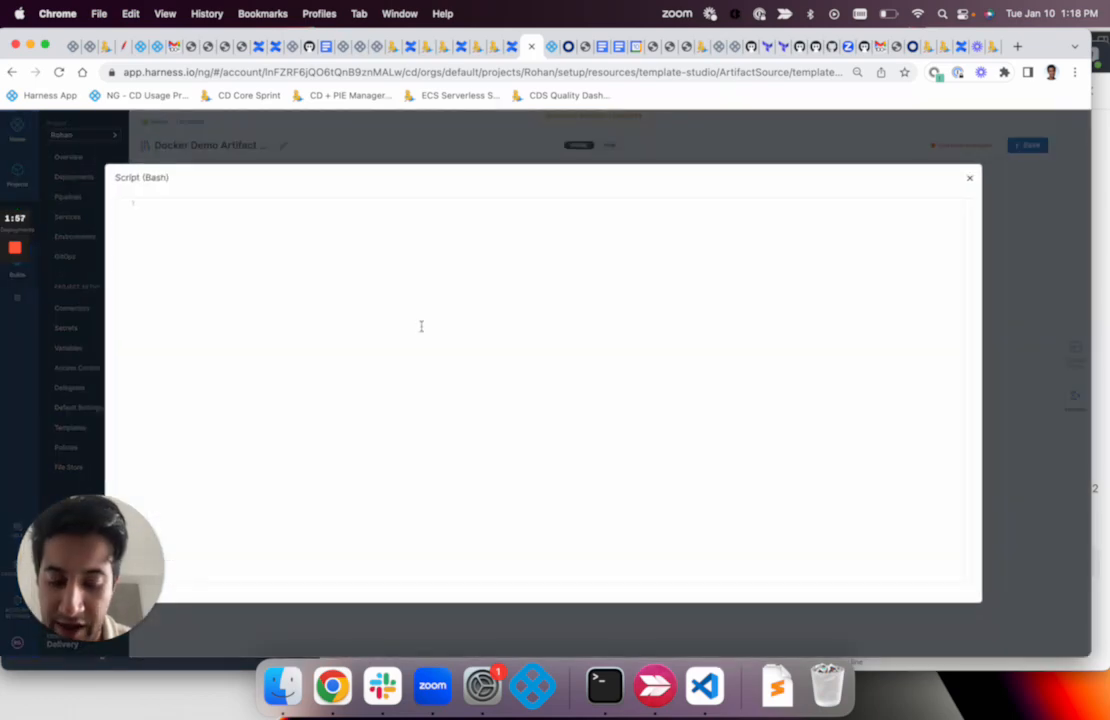
pyautogui.click(421, 326)
pyautogui.write('##')
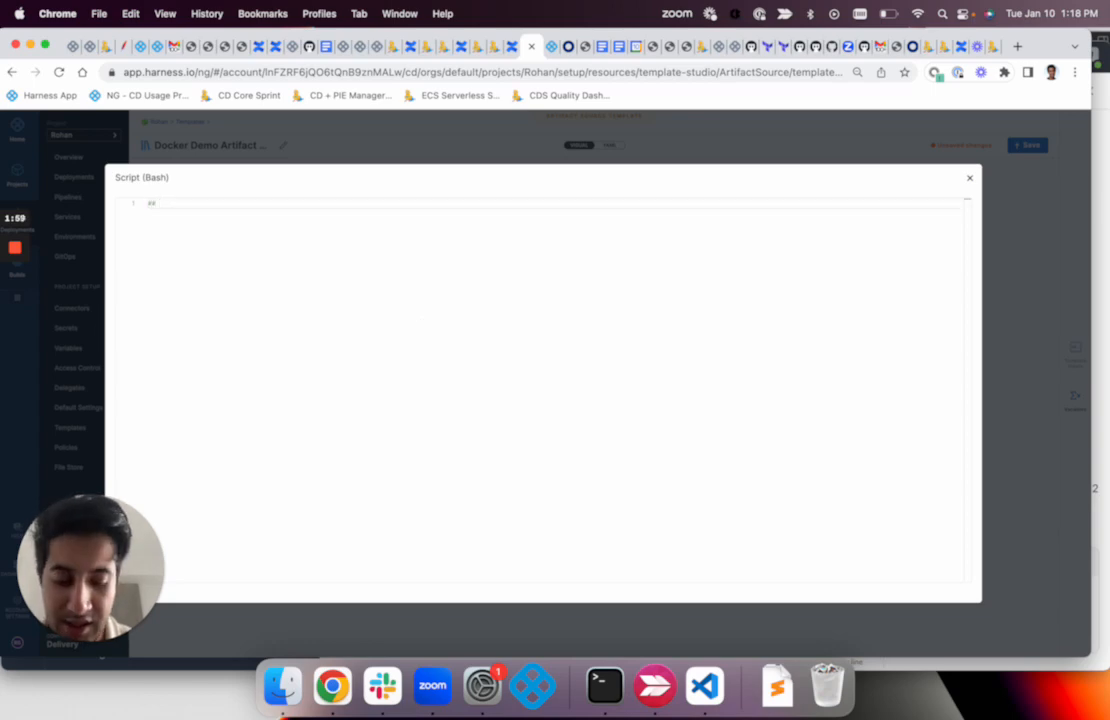
pyautogui.write(' Communicate')
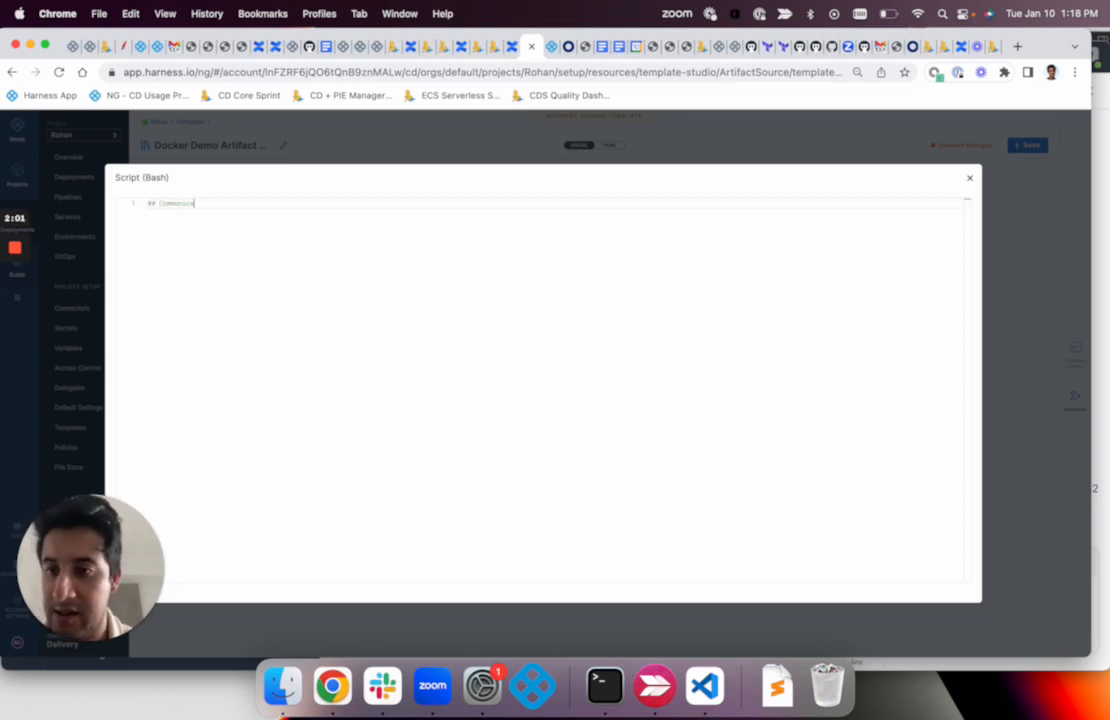
pyautogui.write(' to ')
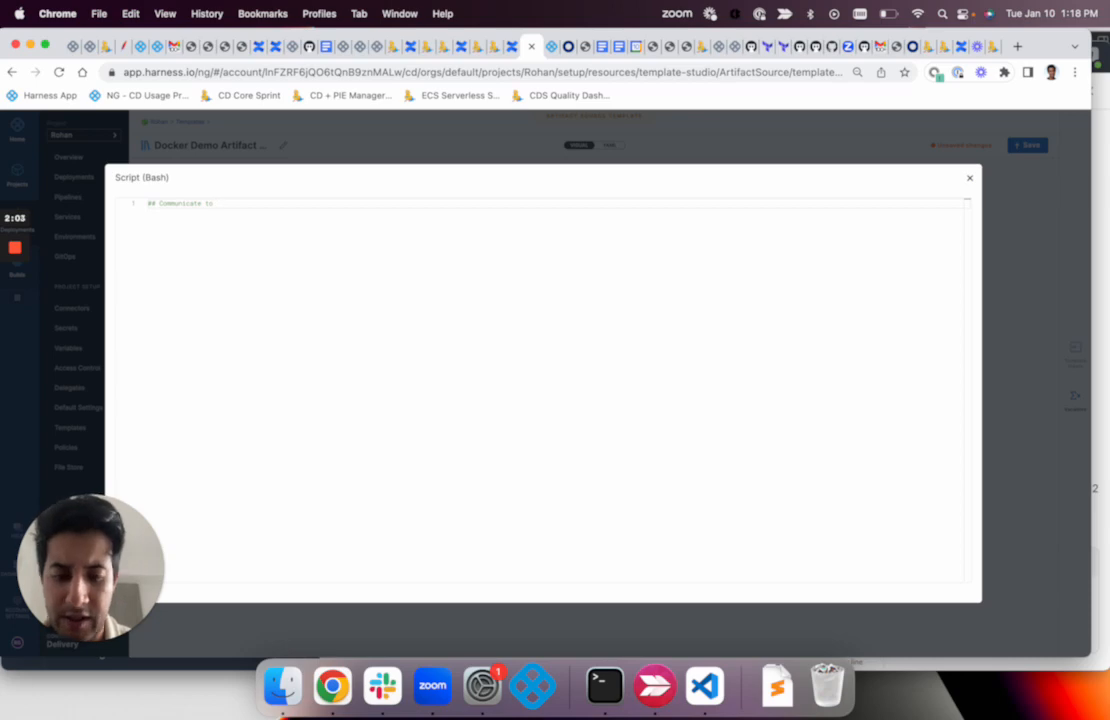
pyautogui.write('A')
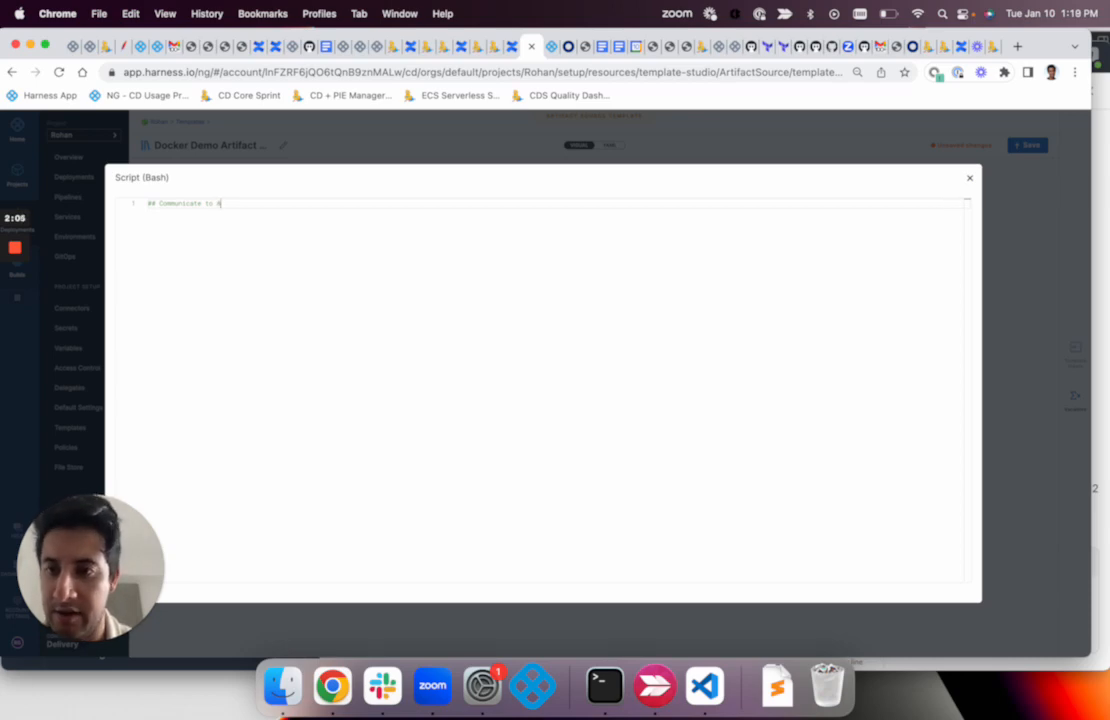
pyautogui.write('rtifactory')
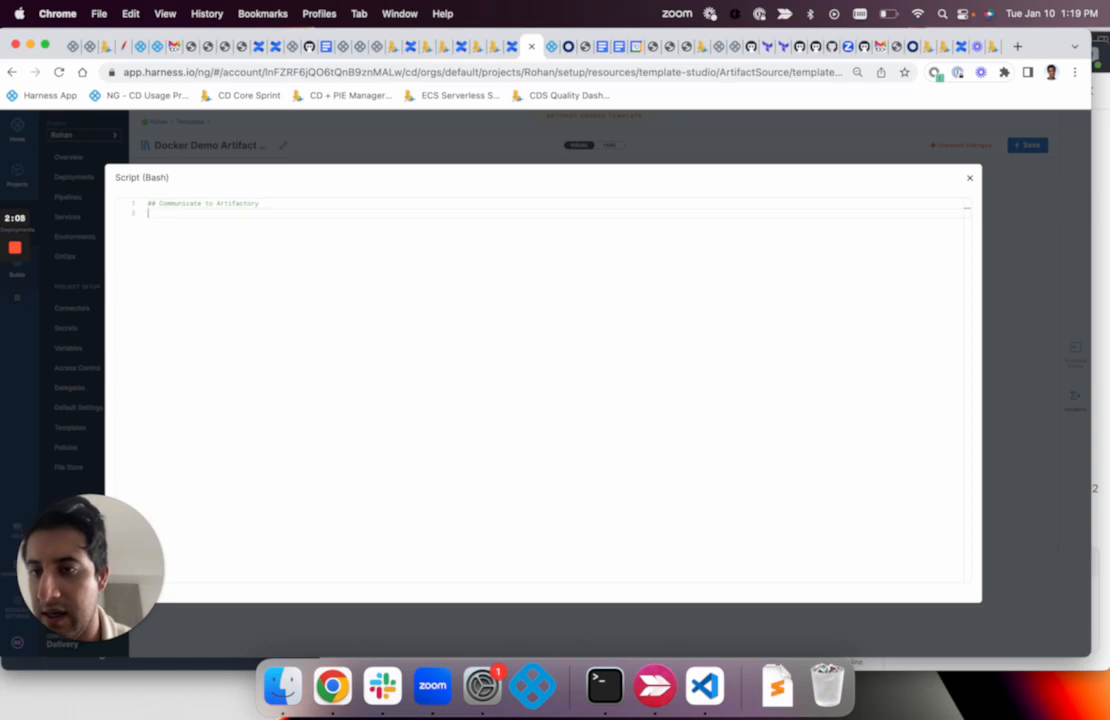
pyautogui.press('Return')
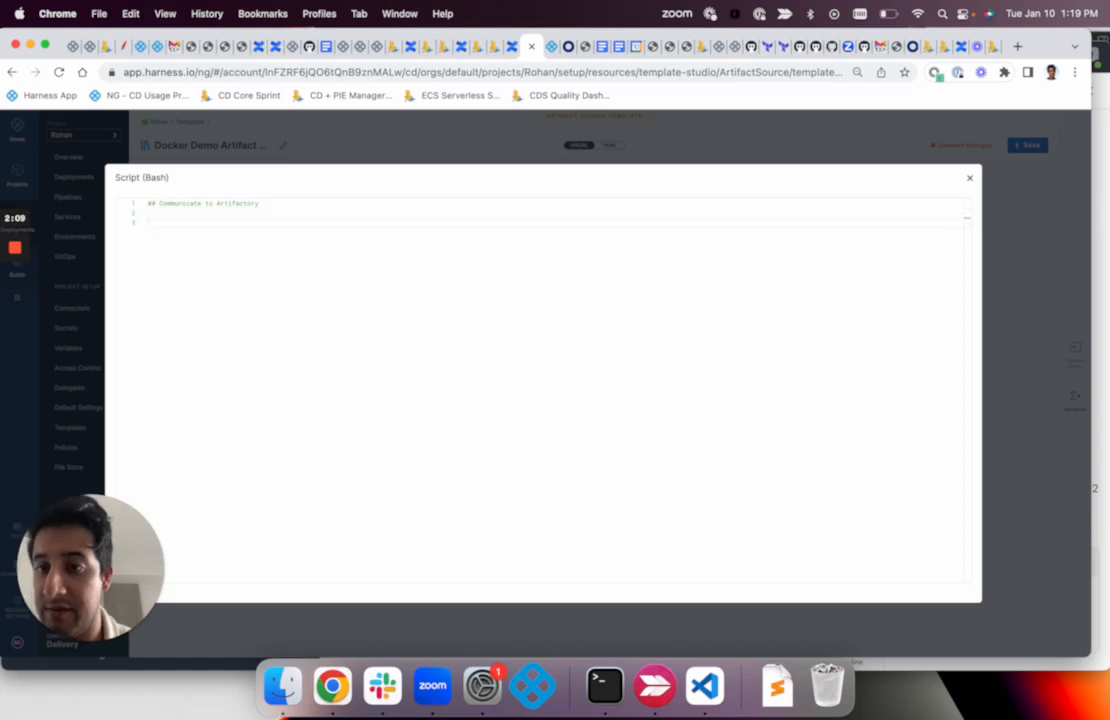
# Add the comment "## Pre-Processing on the Artifact" below the Artifactory comment, separated by a blank line
pyautogui.write('## Pre')
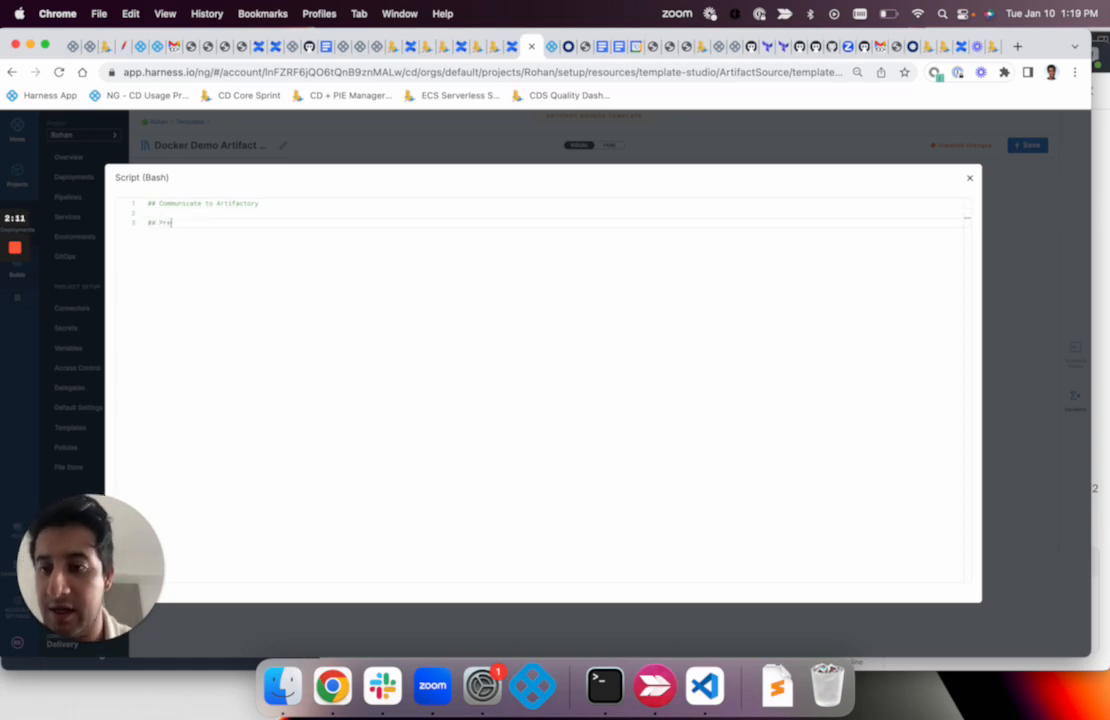
pyautogui.write('-Process')
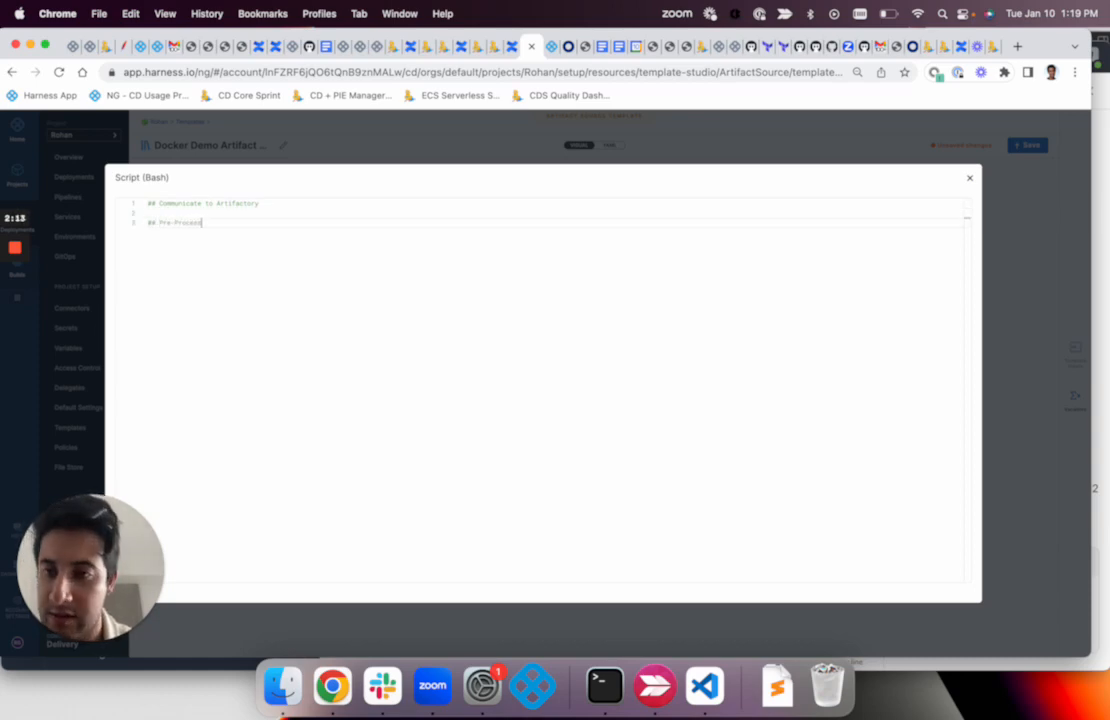
pyautogui.write('ing on Che Artifact')
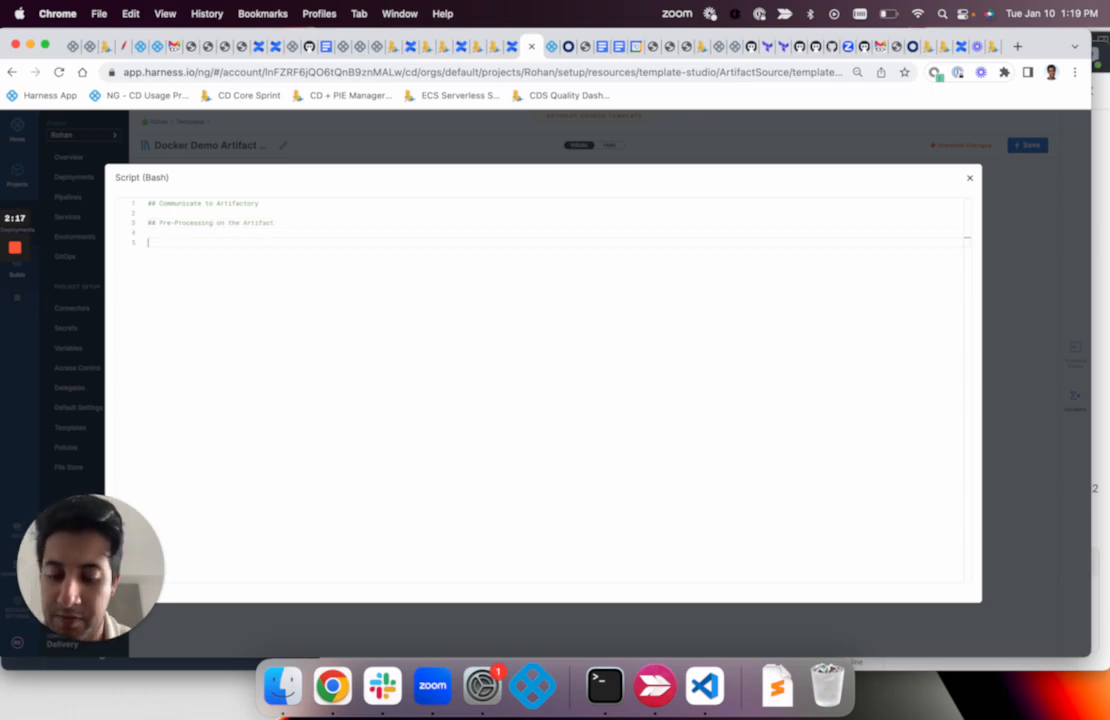
pyautogui.write('#')
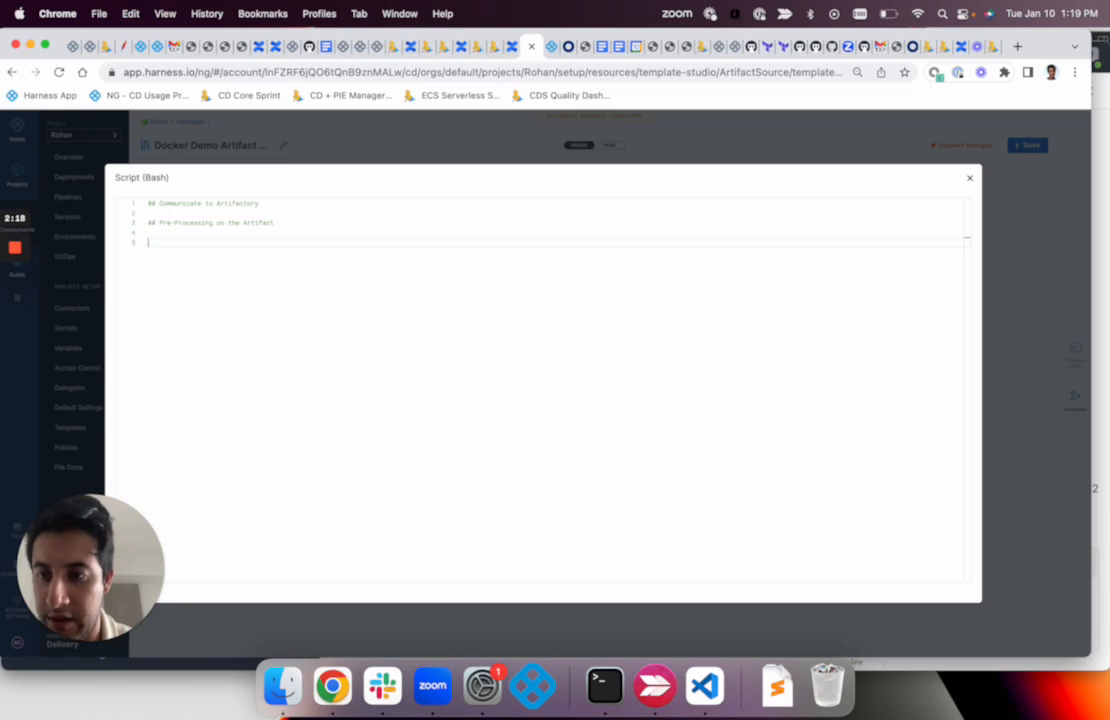
pyautogui.write('# Pars')
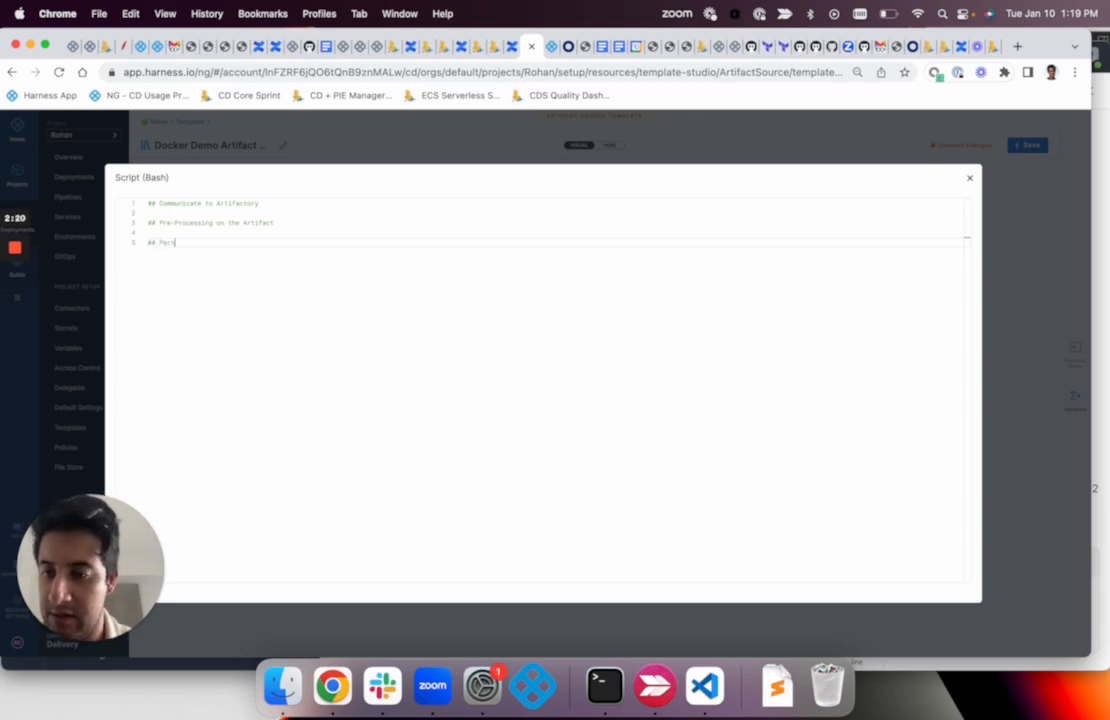
pyautogui.write('e the out')
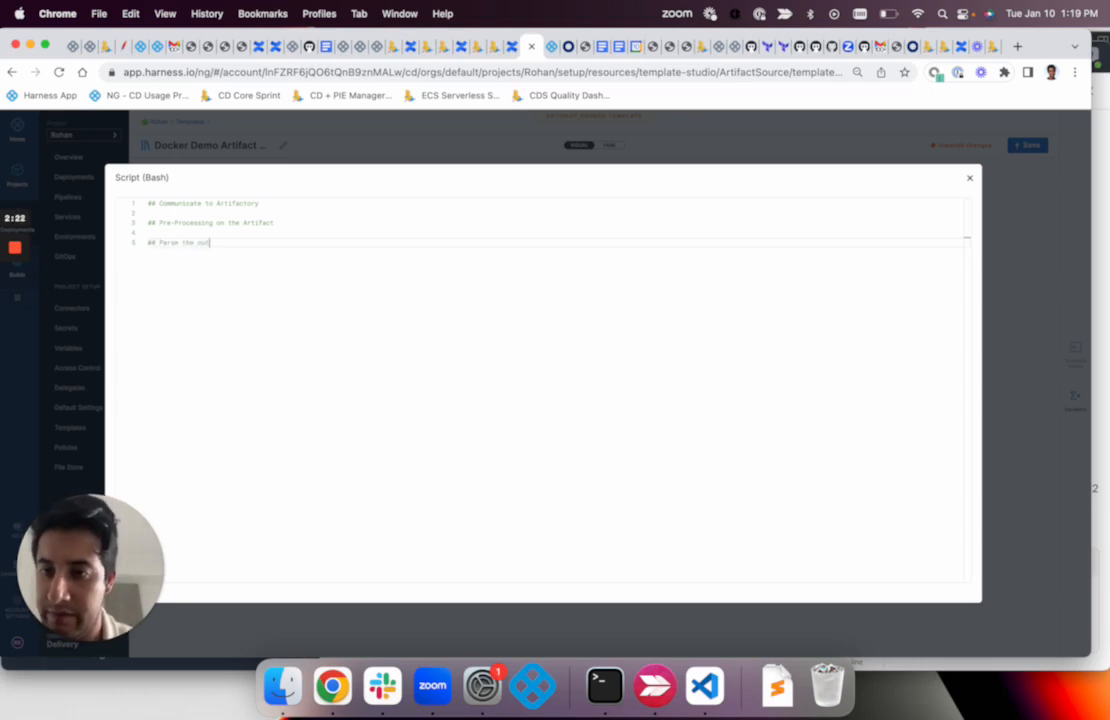
pyautogui.write('put to')
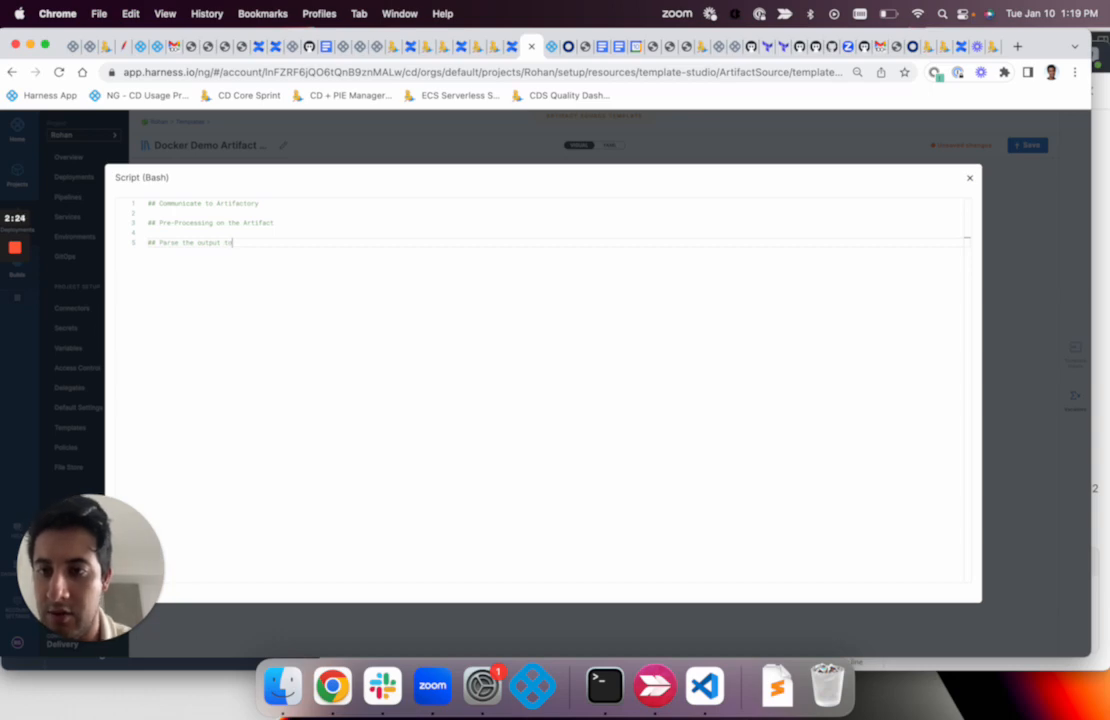
pyautogui.write(' a Variable')
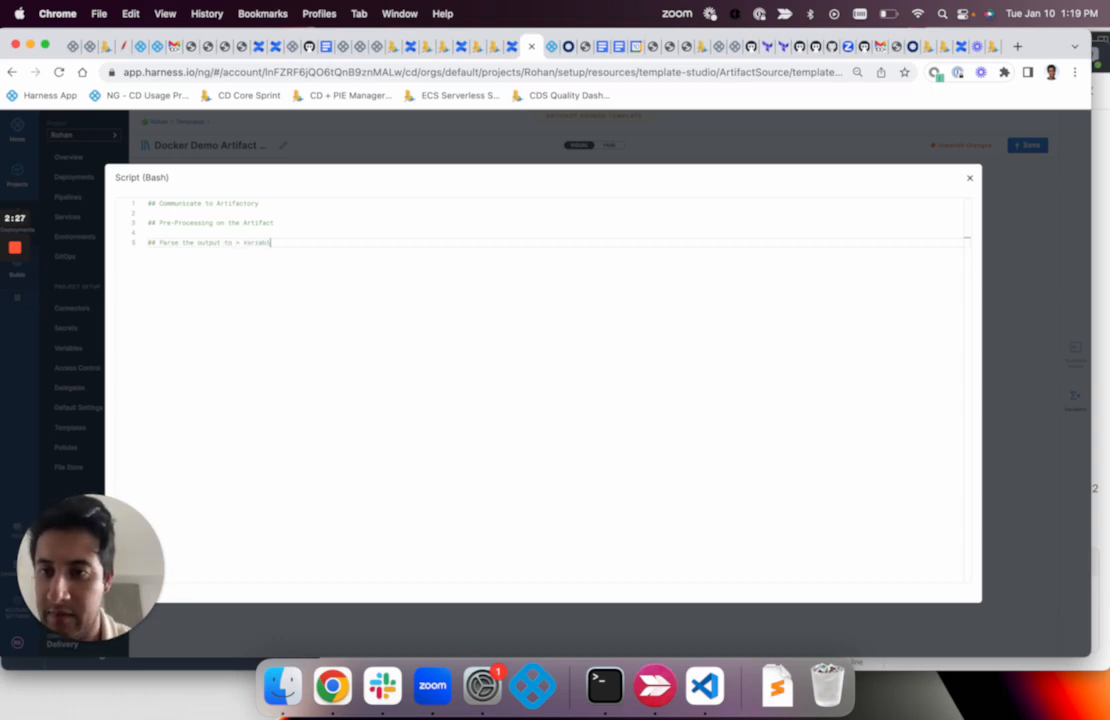
# Add the comment "## Parse the output to a Variable" at the end of the script and close the expanded editor
pyautogui.press('Return')
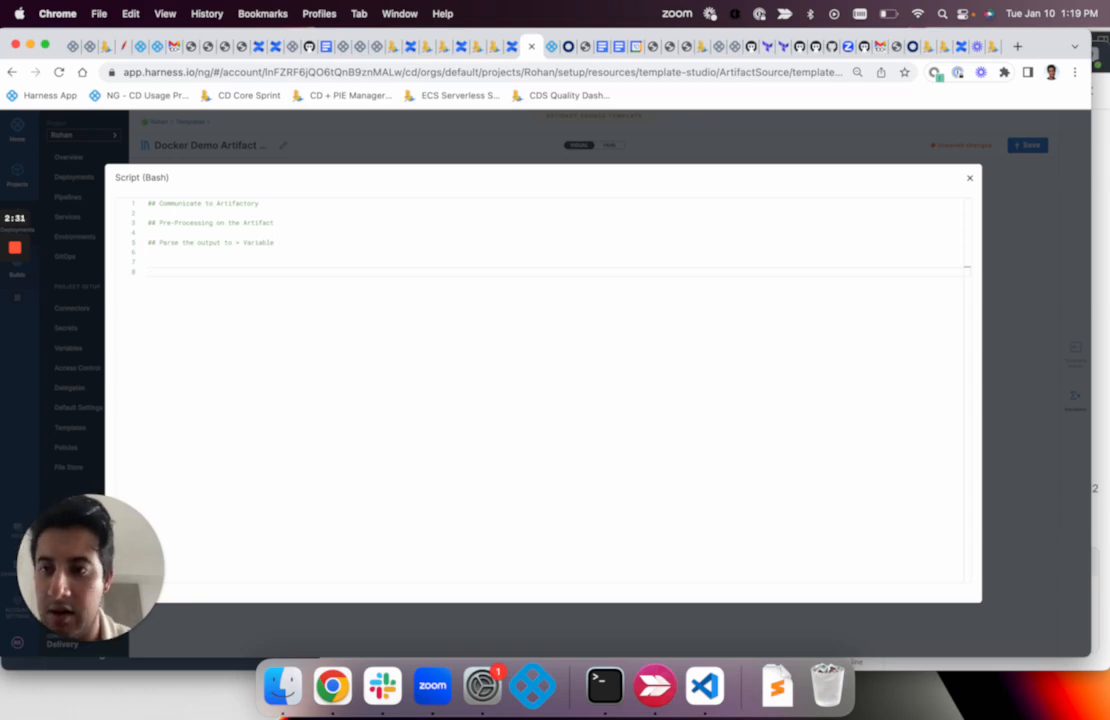
pyautogui.press('BackSpace')
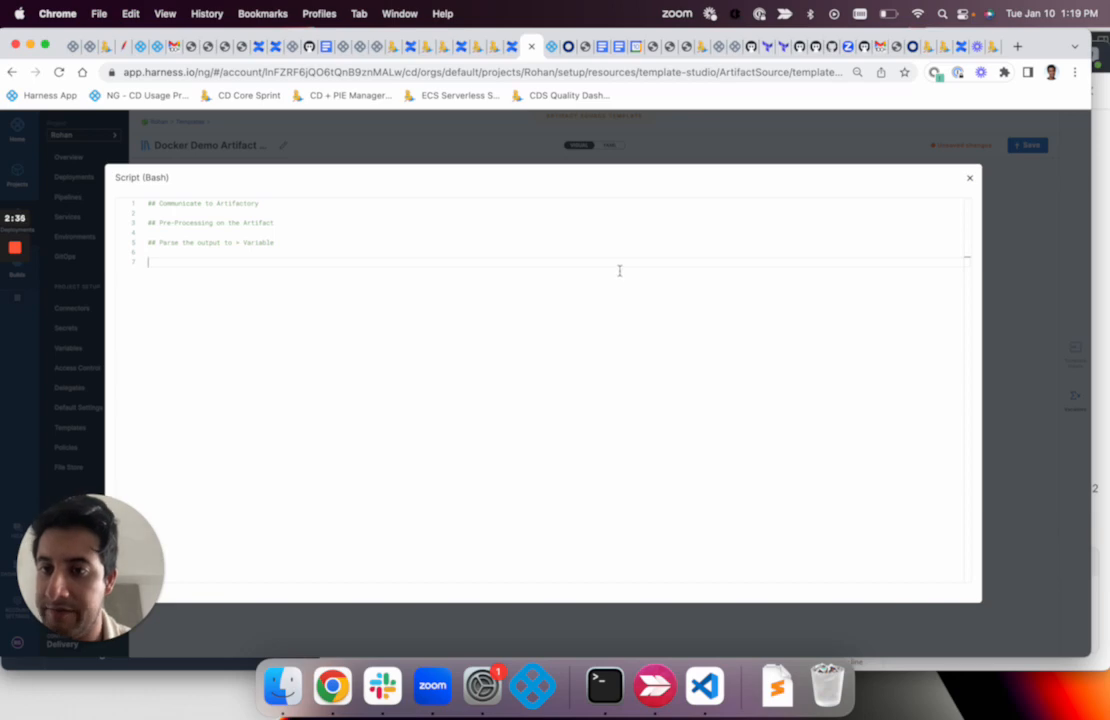
pyautogui.click(969, 181)
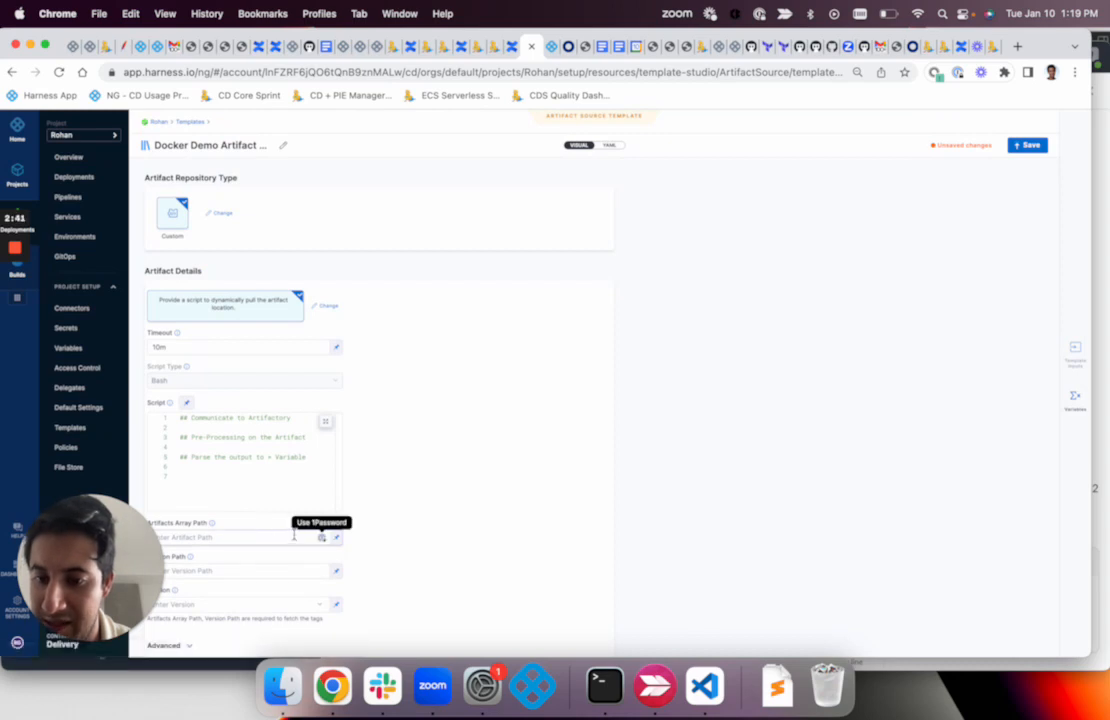
# Read the help for the Artifacts Array Path field
pyautogui.moveTo(214, 527)
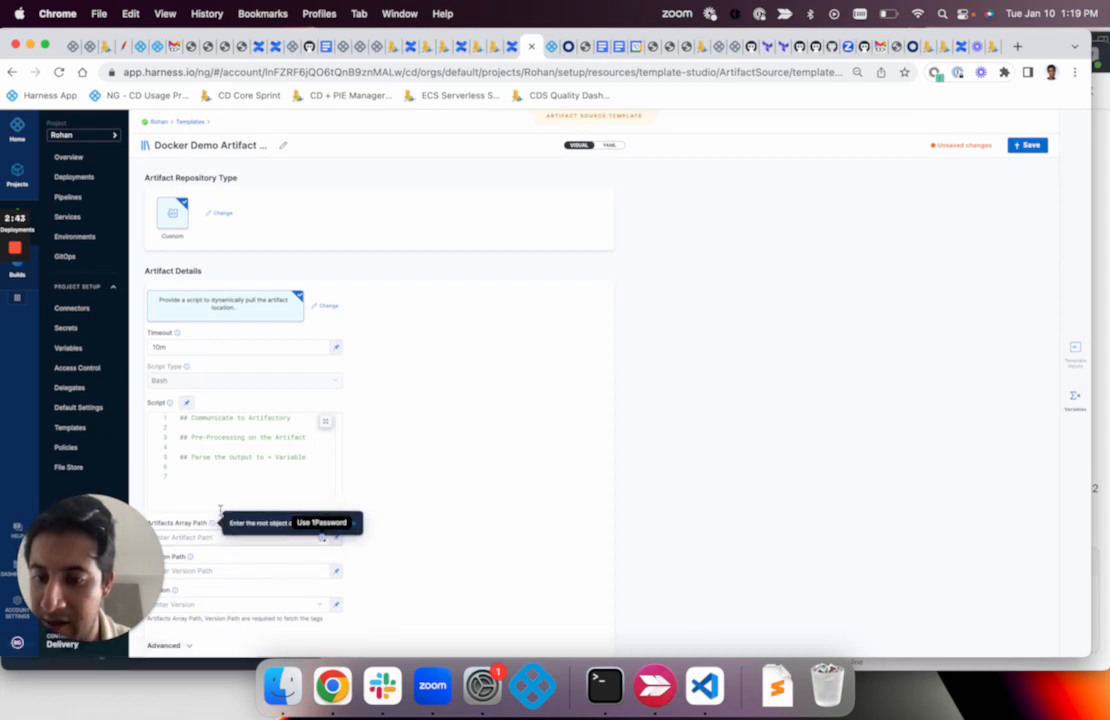
pyautogui.click(260, 475)
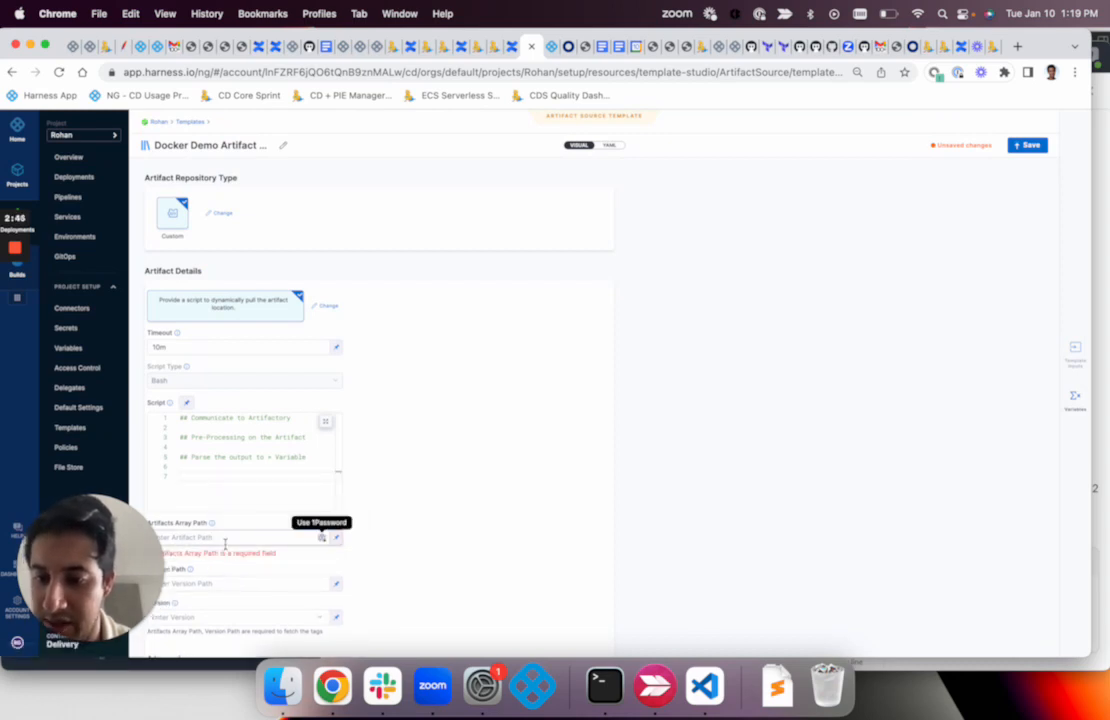
# Read the help for the Version Path field
pyautogui.moveTo(150, 540); pyautogui.dragTo(1081, 441)
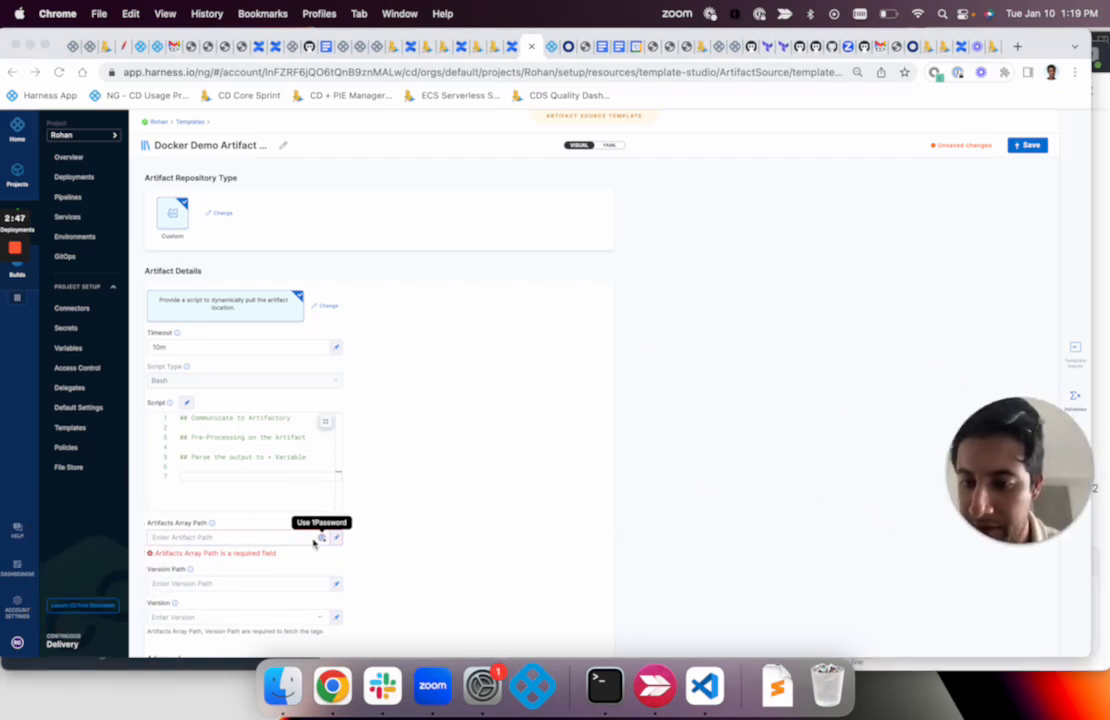
pyautogui.click(273, 597)
pyautogui.click(273, 590)
pyautogui.moveTo(190, 570)
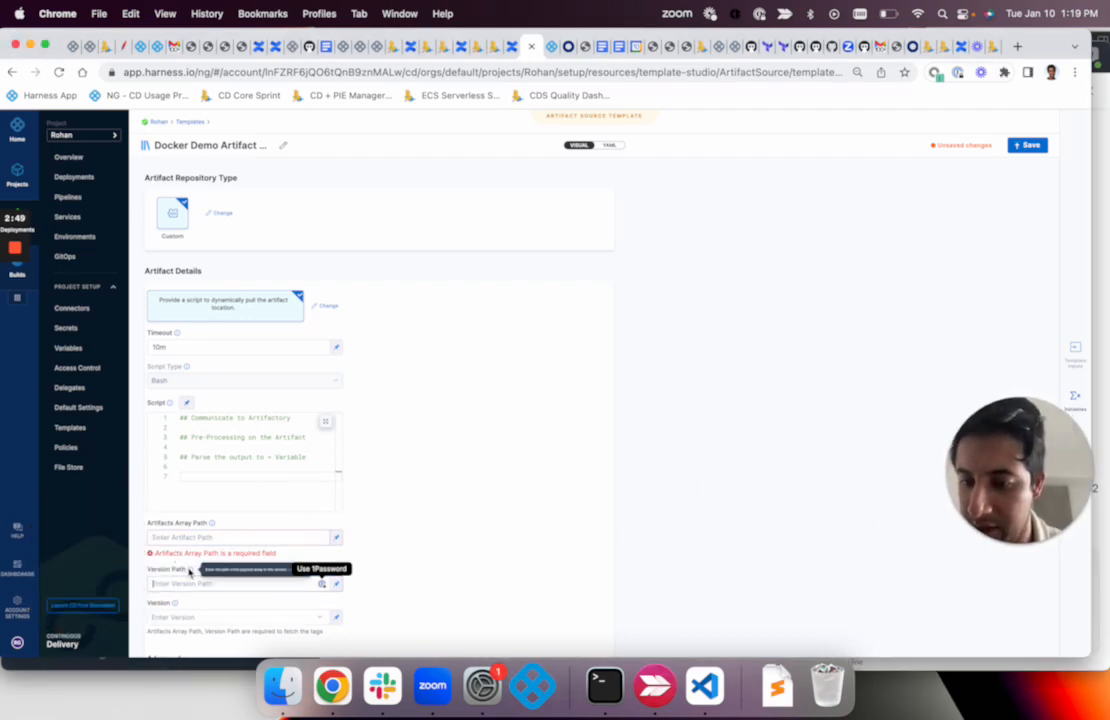
# Add the line "-> Version Path" at the end of the Bash script and check the Version field for available builds
pyautogui.scroll(-1, 190, 570)
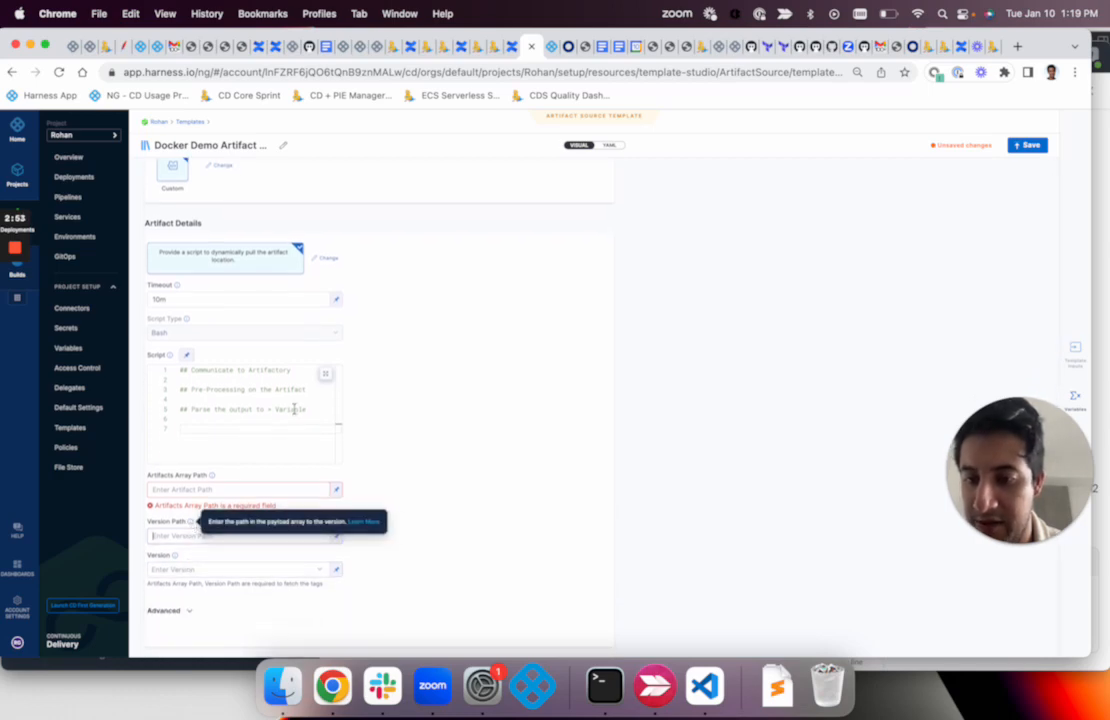
pyautogui.click(244, 438)
pyautogui.write('-> ')
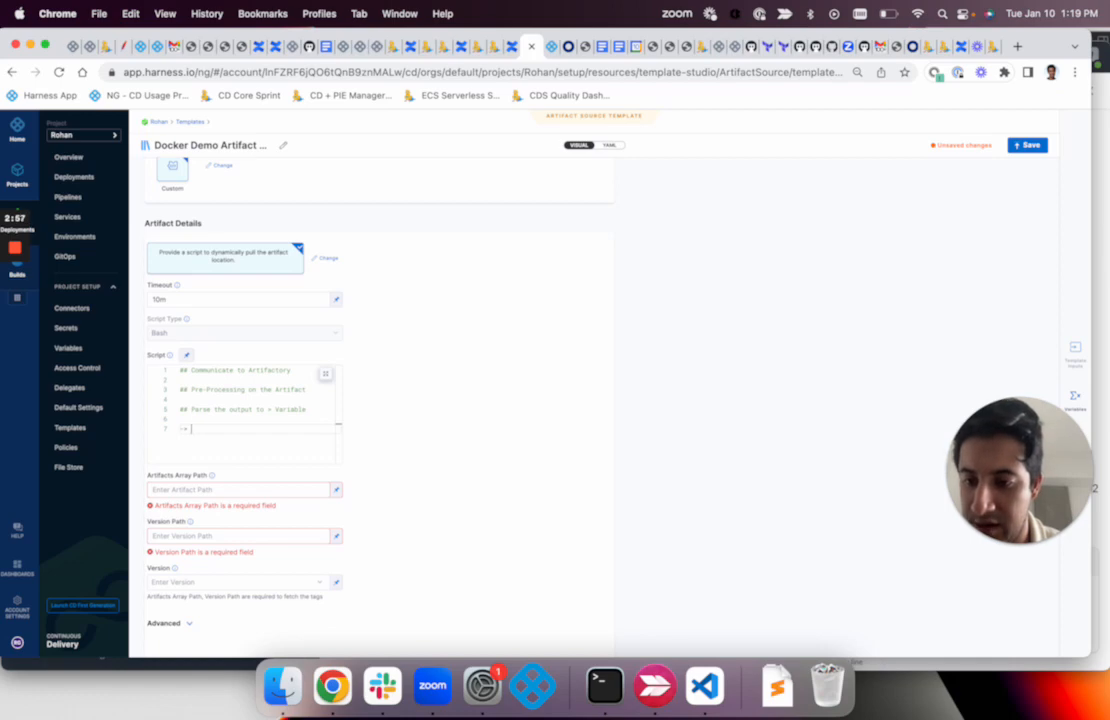
pyautogui.write('Version Path')
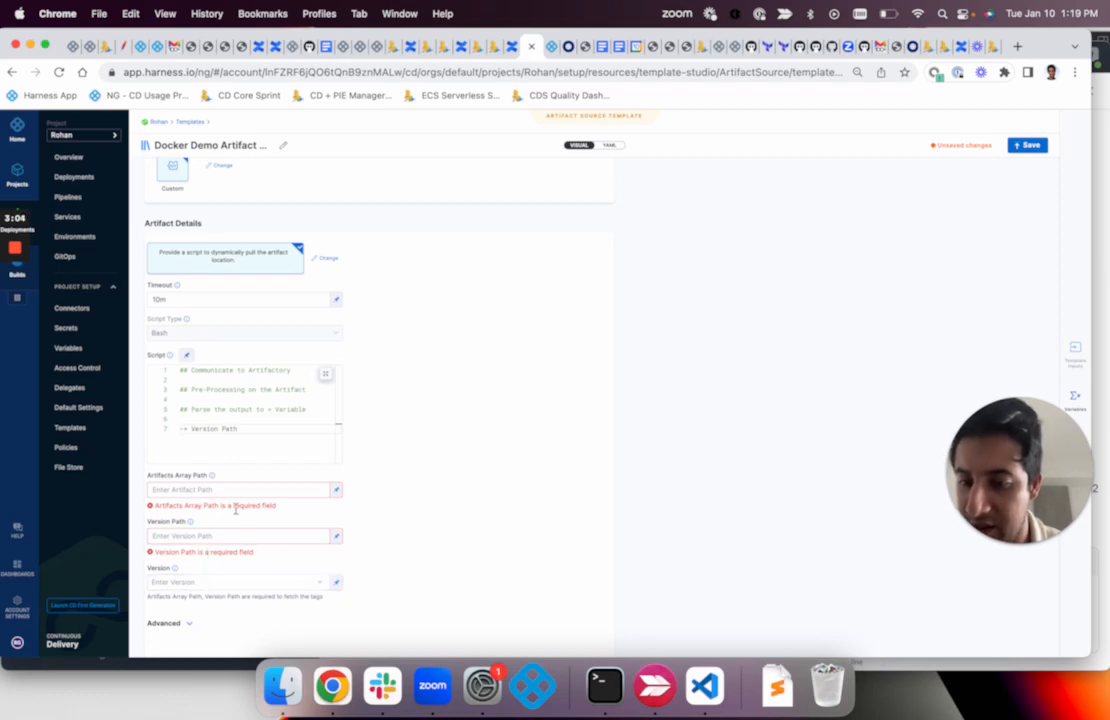
pyautogui.click(210, 582)
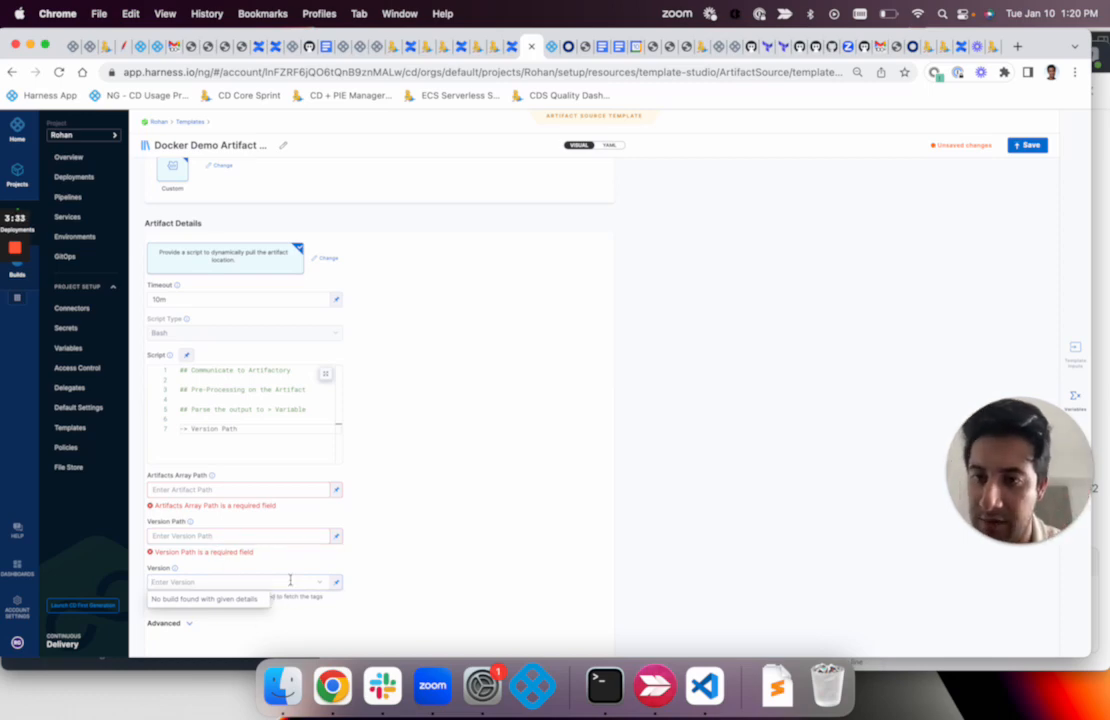
# Change the template's artifact repository type to Docker Registry
pyautogui.scroll(2, 399, 409)
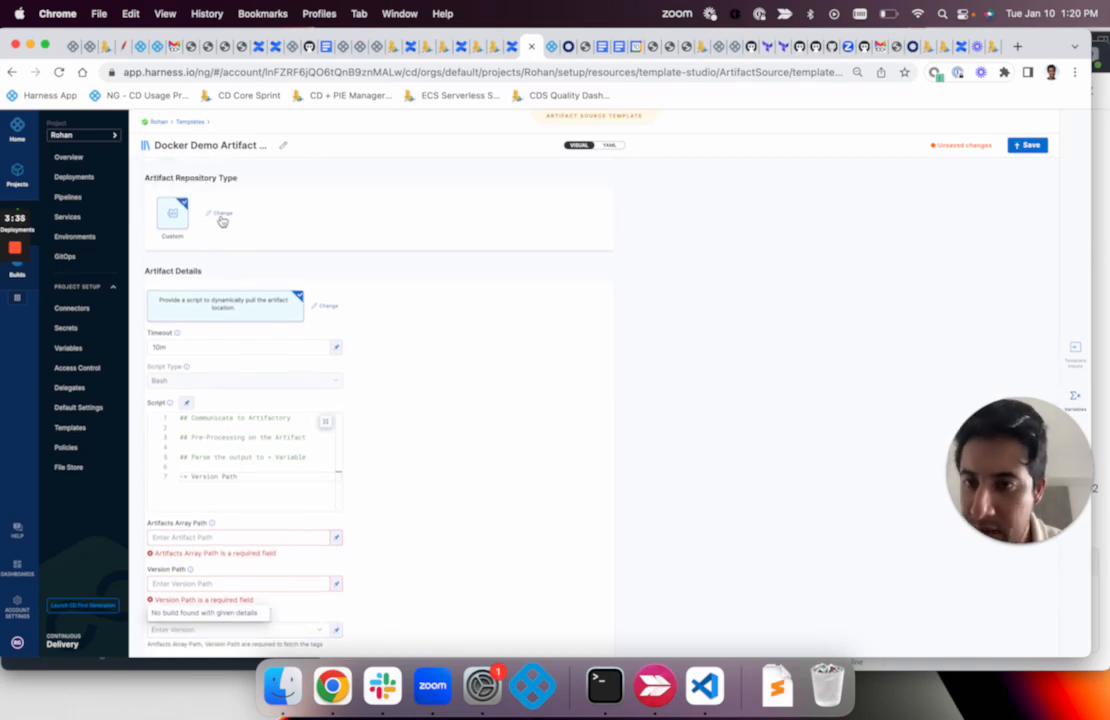
pyautogui.scroll(3, 220, 220)
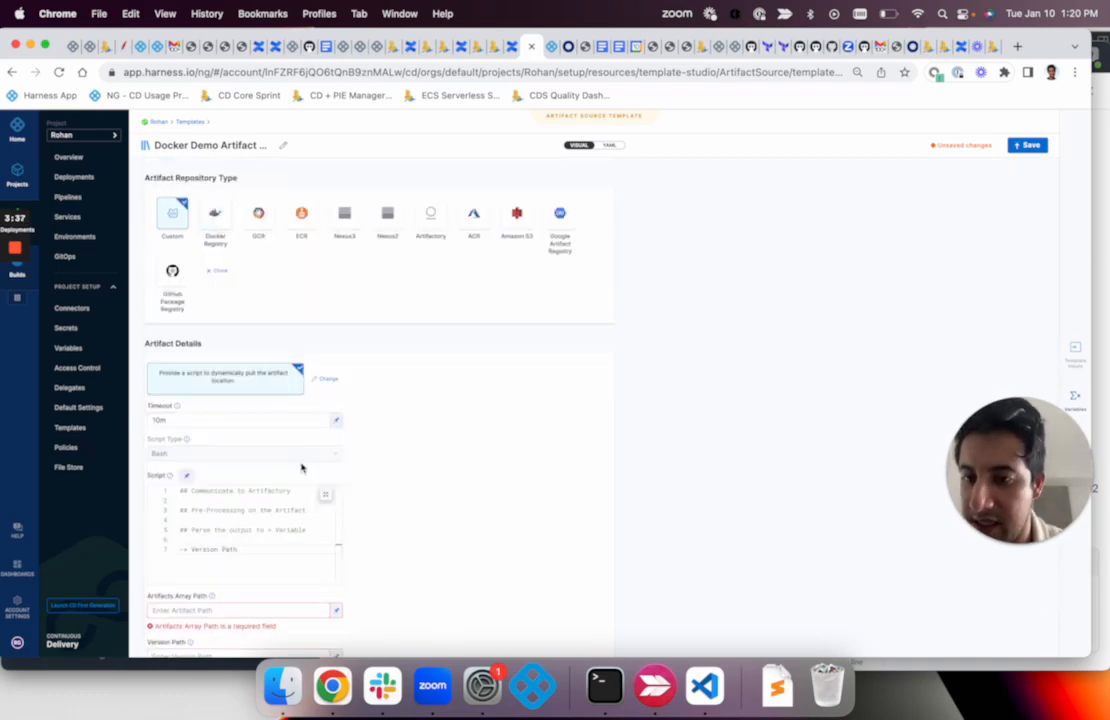
pyautogui.scroll(-1, 300, 463)
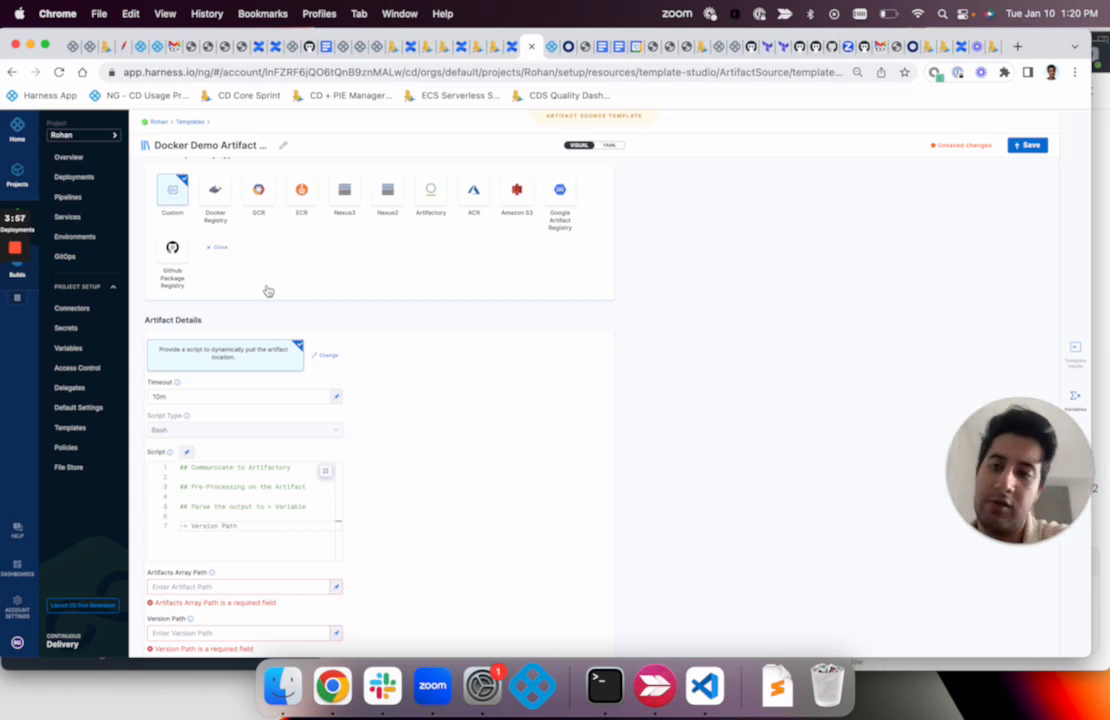
pyautogui.click(218, 200)
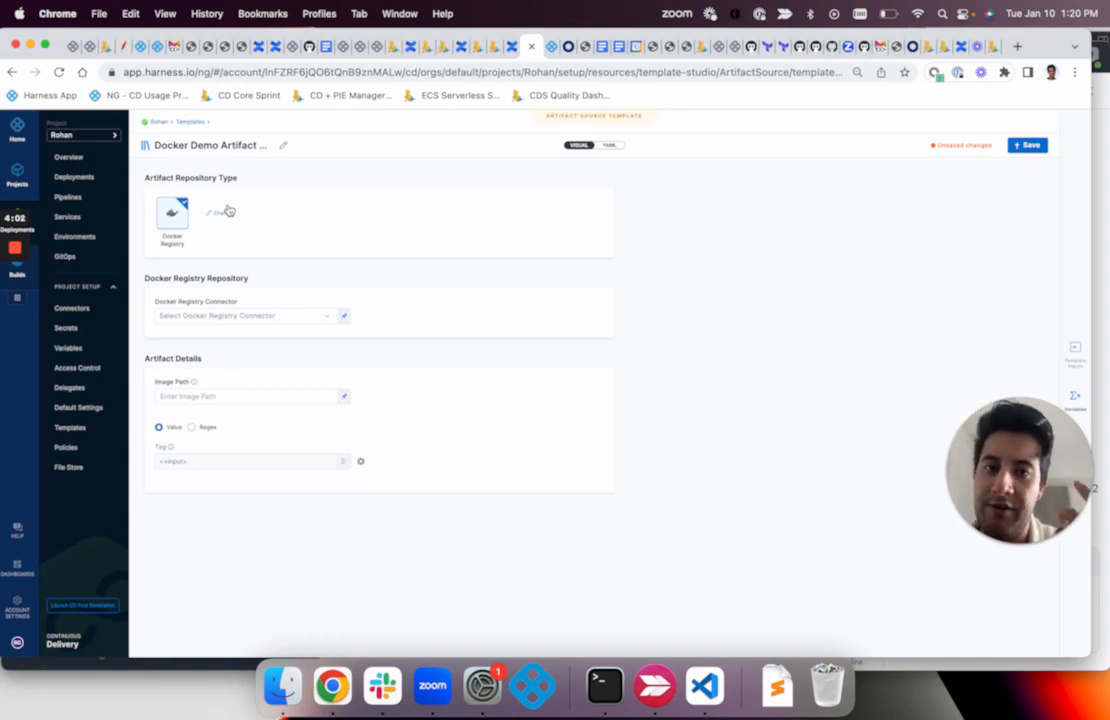
# Apply the project-level "public dockerhub" connector as the Docker Registry connector
pyautogui.click(236, 318)
pyautogui.click(487, 314)
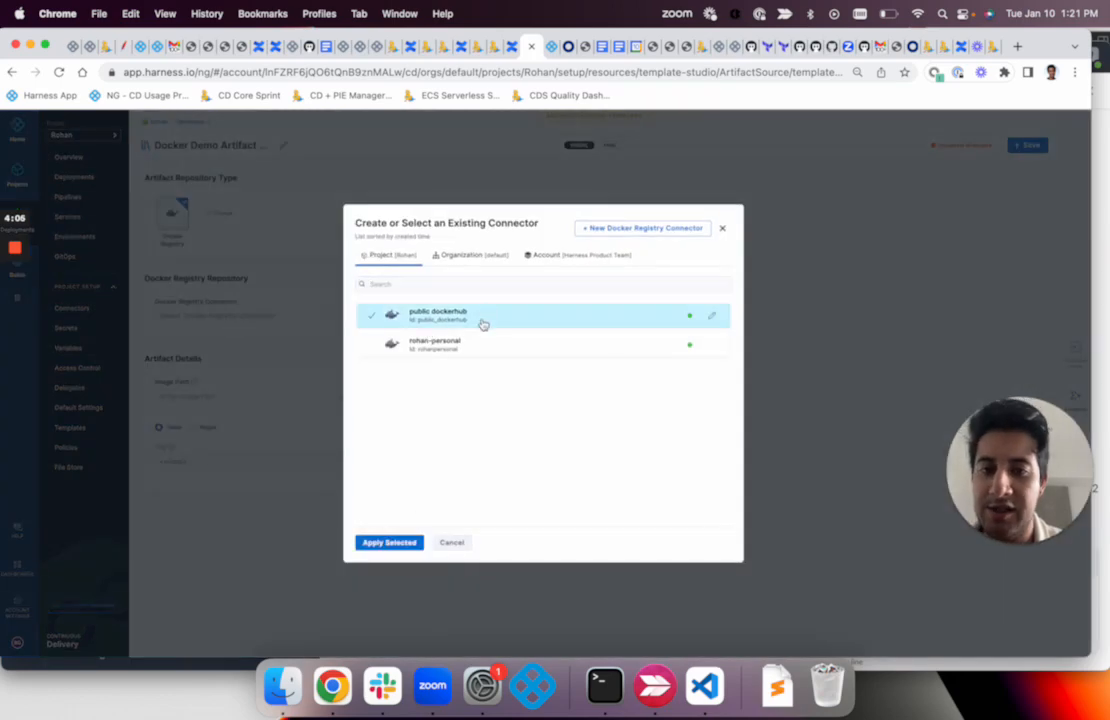
pyautogui.click(391, 546)
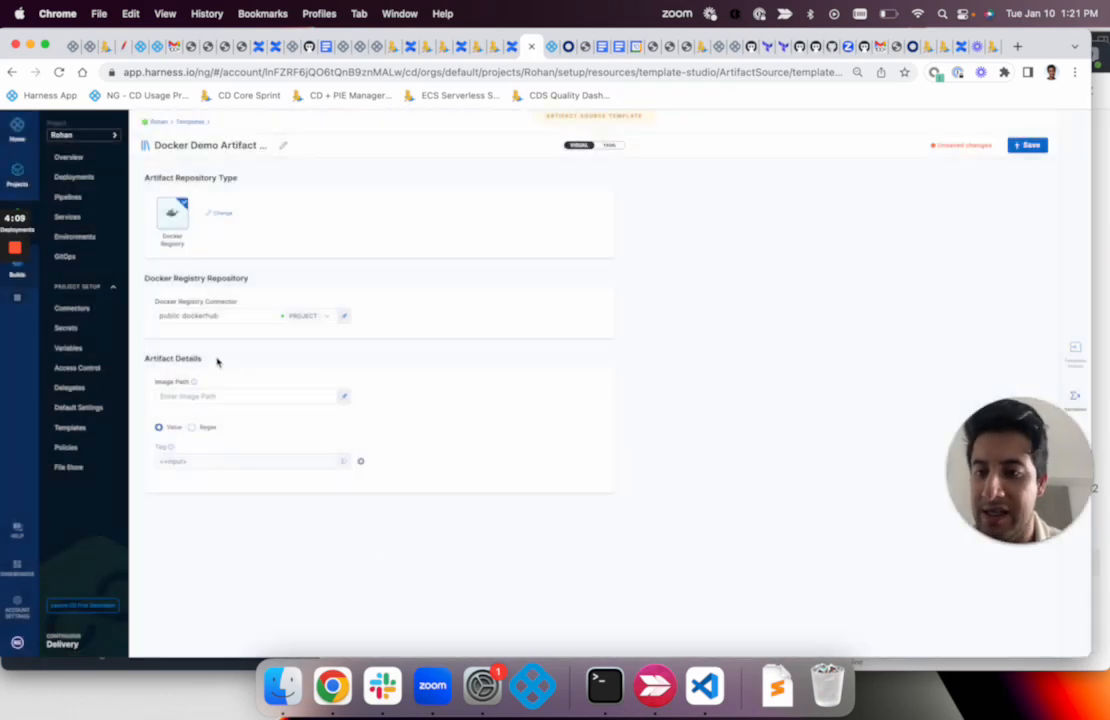
# Make the Image Path a runtime input instead of a fixed value
pyautogui.click(236, 397)
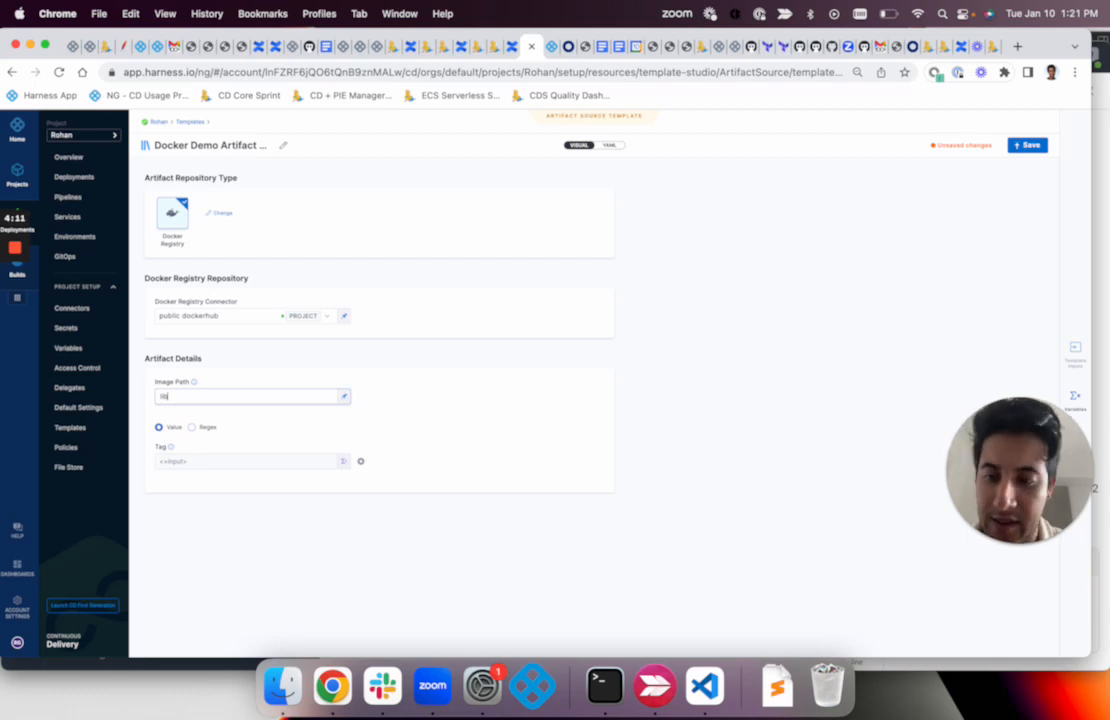
pyautogui.click(344, 396)
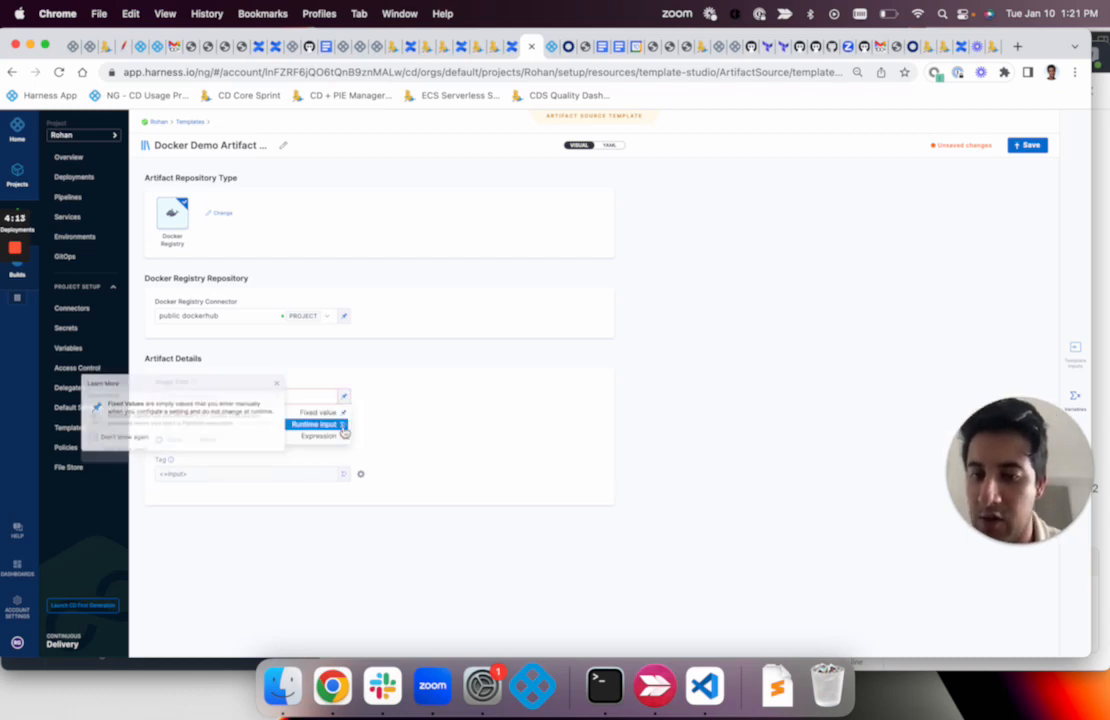
pyautogui.click(338, 426)
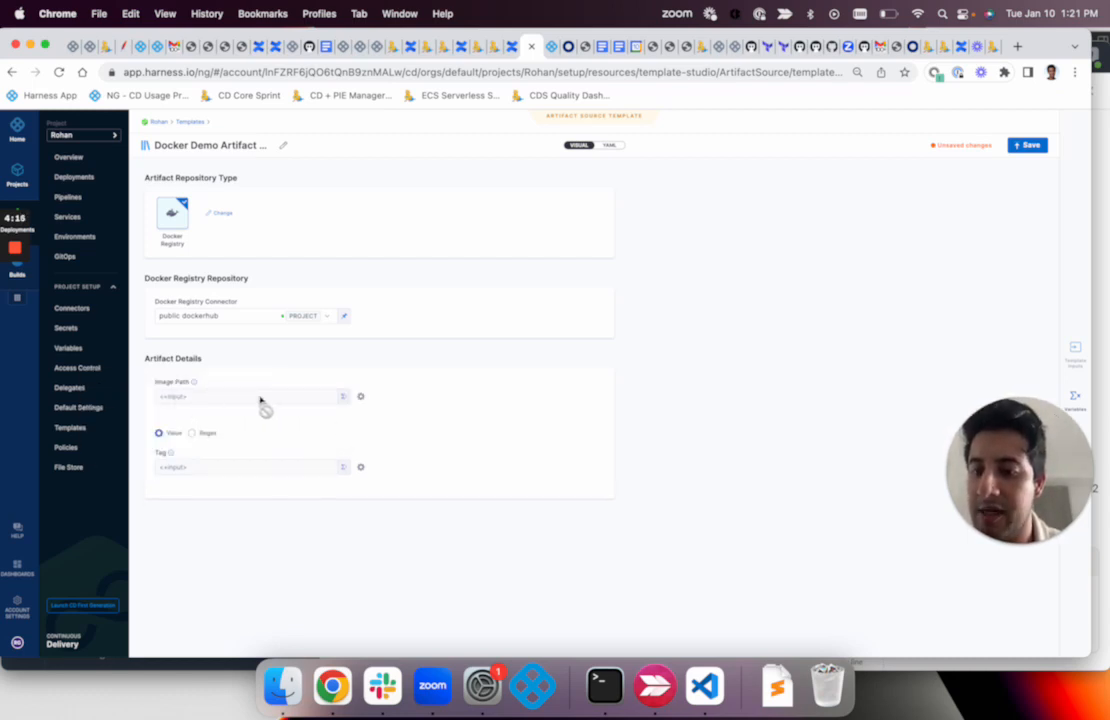